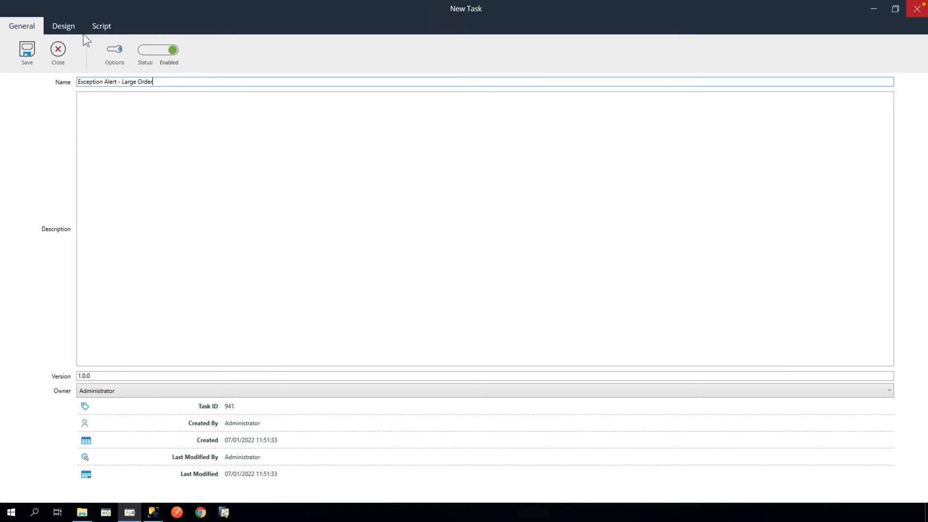
- Switch the task named 'Exception Alert - Large Order' to its Design canvas
left_click(72, 27)
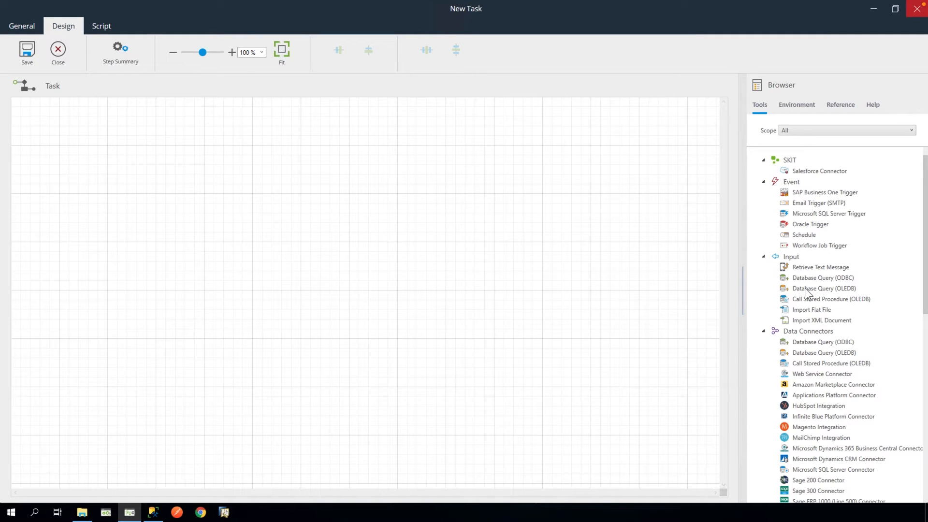
- Add a Database Query (OLEDB) step using the TrainingDBVideo connection
left_click_drag(805, 288, 182, 182)
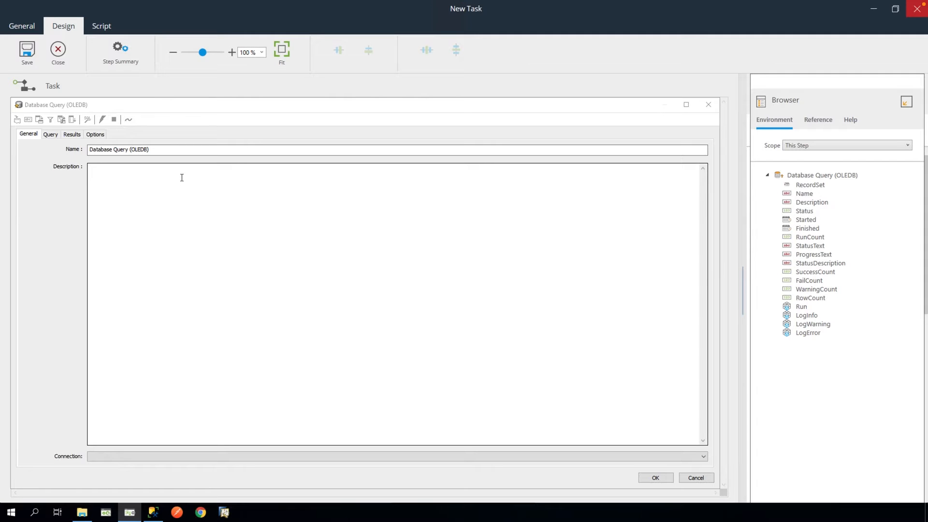
left_click(420, 456)
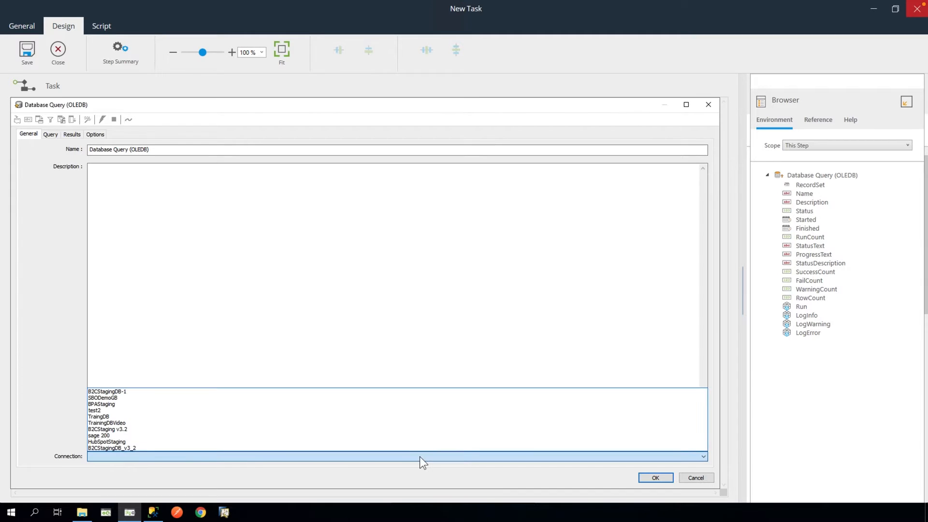
left_click(190, 423)
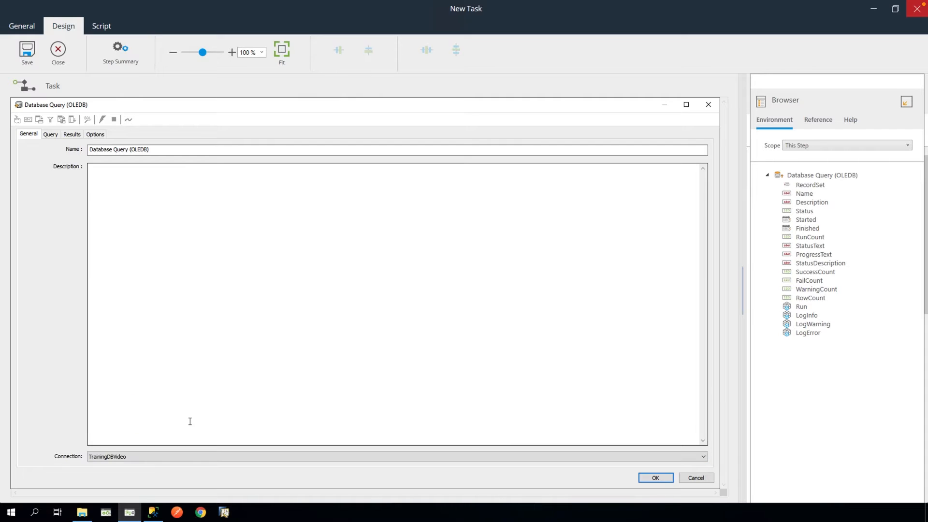
- Add ORDER_NUMBER, ACCOUNT_REF, NAME and ORDER_DATE from SALES_ORDER to the query columns
left_click(51, 135)
left_click_drag(274, 170, 276, 277)
left_click_drag(378, 456, 374, 372)
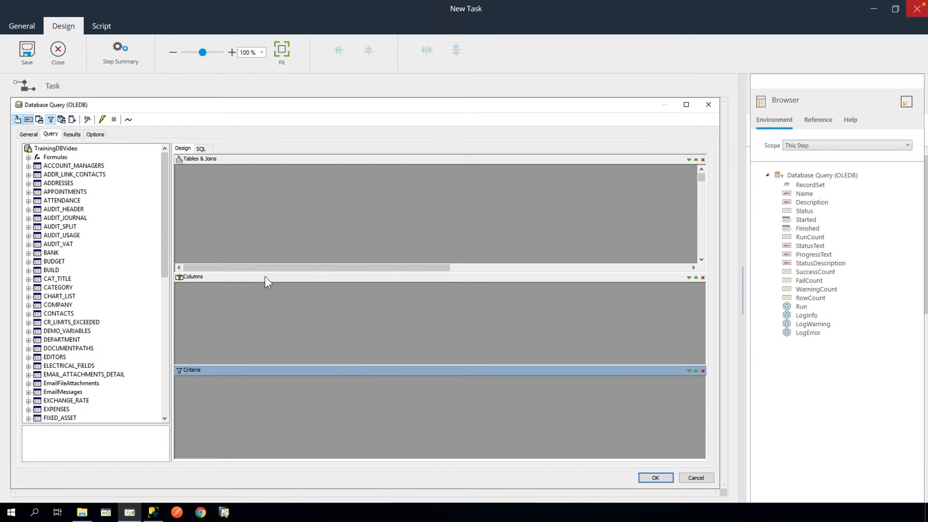
left_click_drag(164, 246, 157, 347)
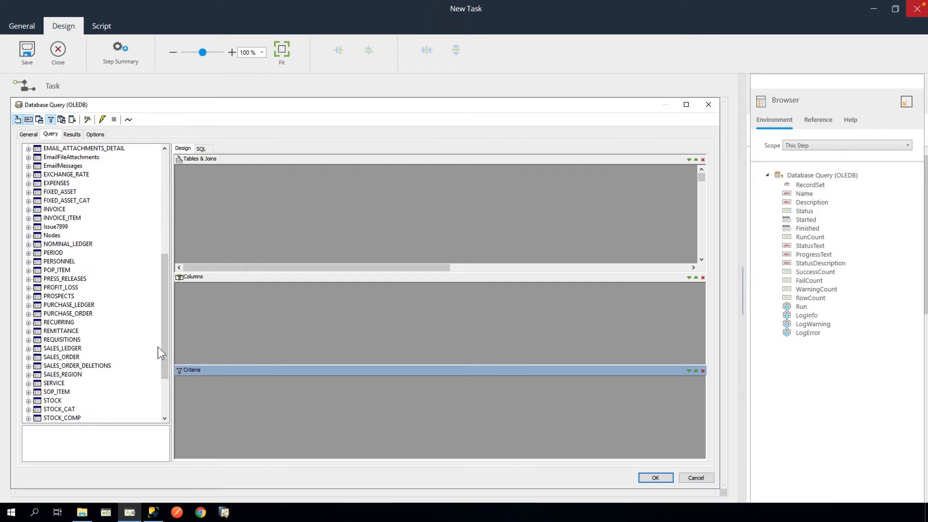
left_click(29, 357)
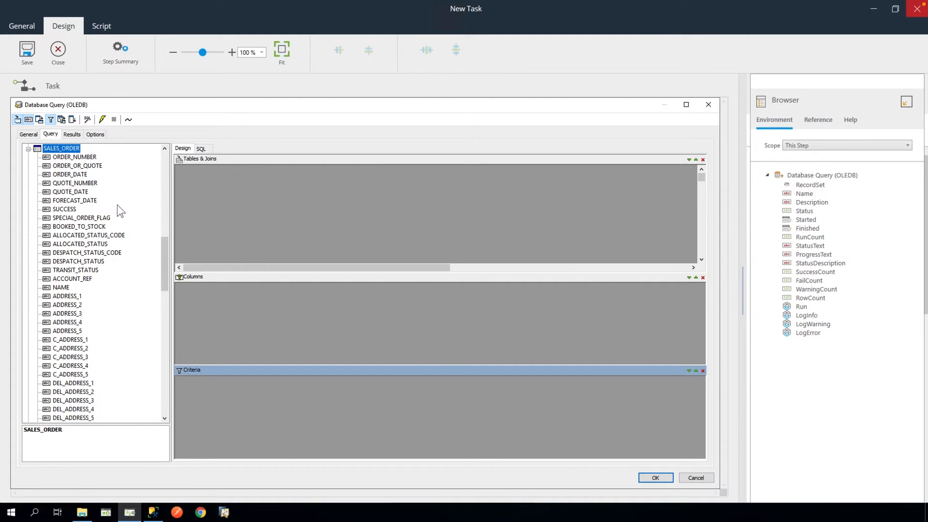
left_click_drag(75, 157, 193, 293)
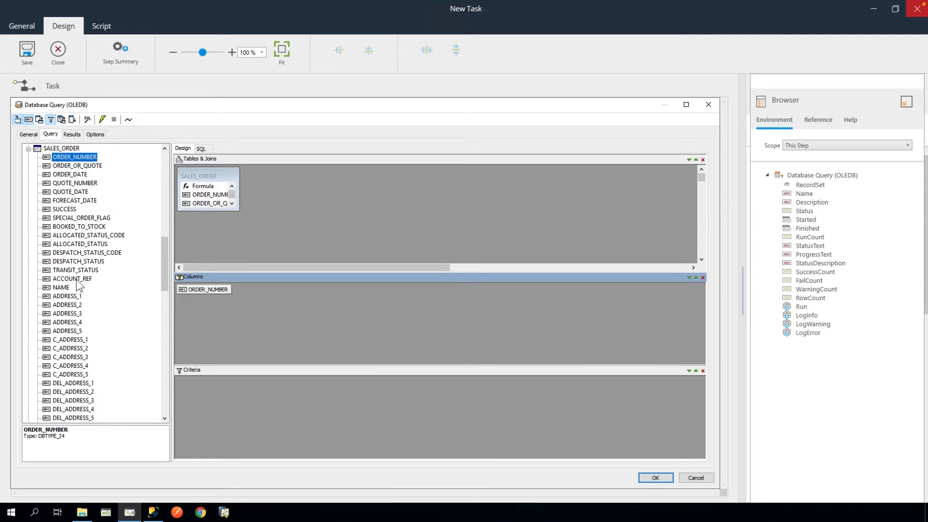
left_click_drag(76, 280, 240, 292)
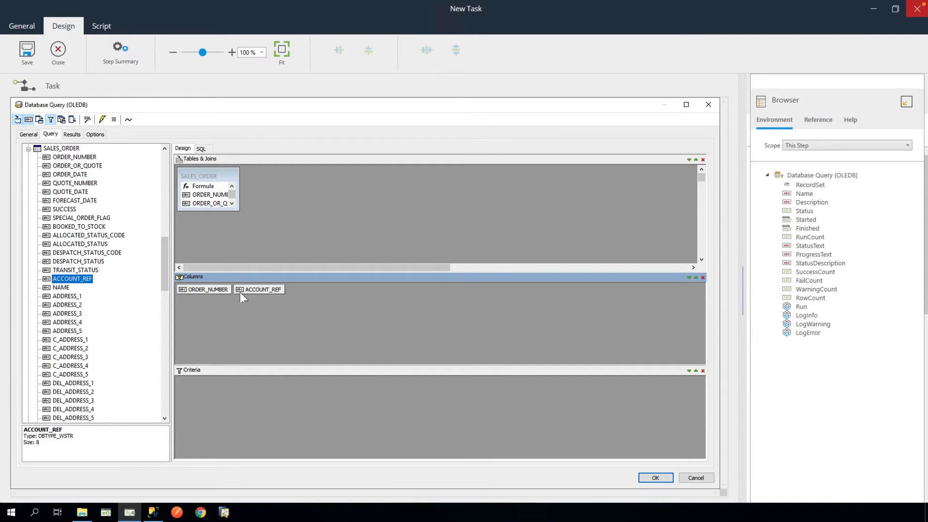
left_click(57, 287)
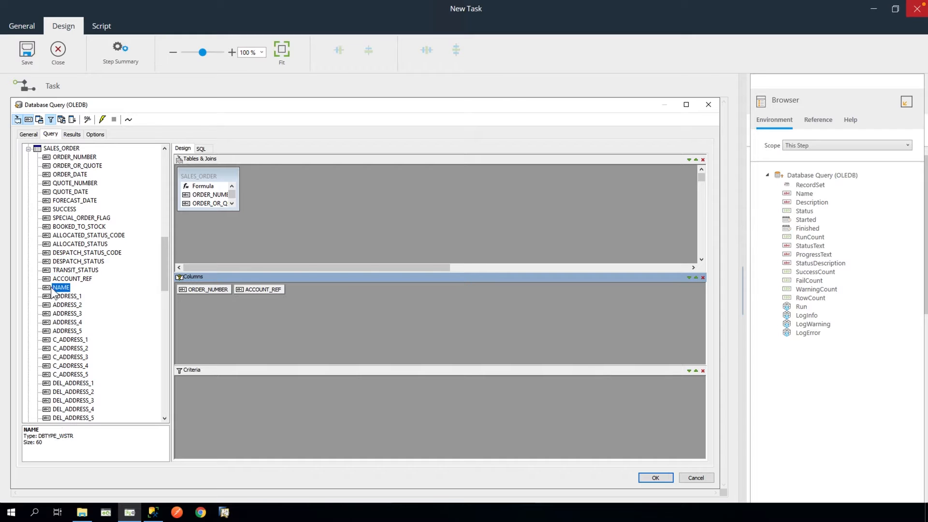
left_click_drag(51, 289, 255, 280)
left_click_drag(77, 174, 331, 291)
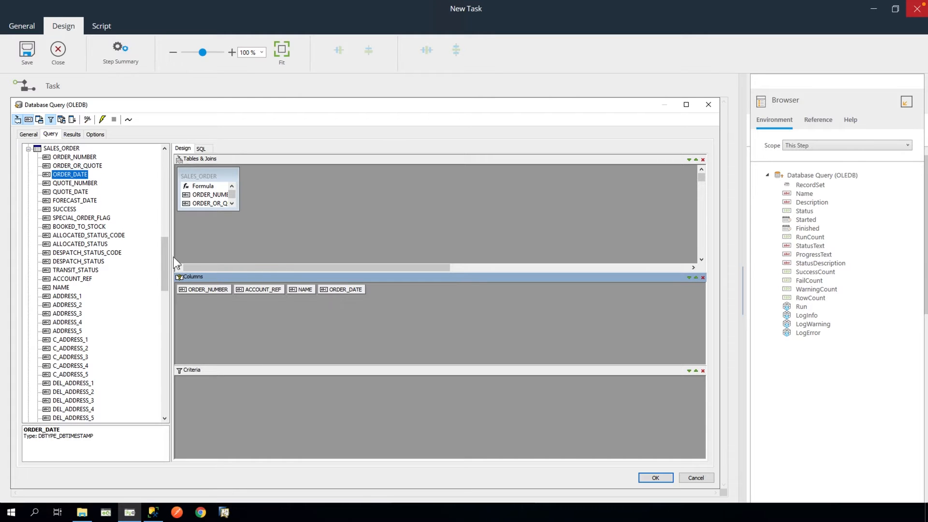
- Add QTY_ORDER and DESCRIPTION from SOP_ITEM to the query columns
left_click_drag(165, 261, 153, 376)
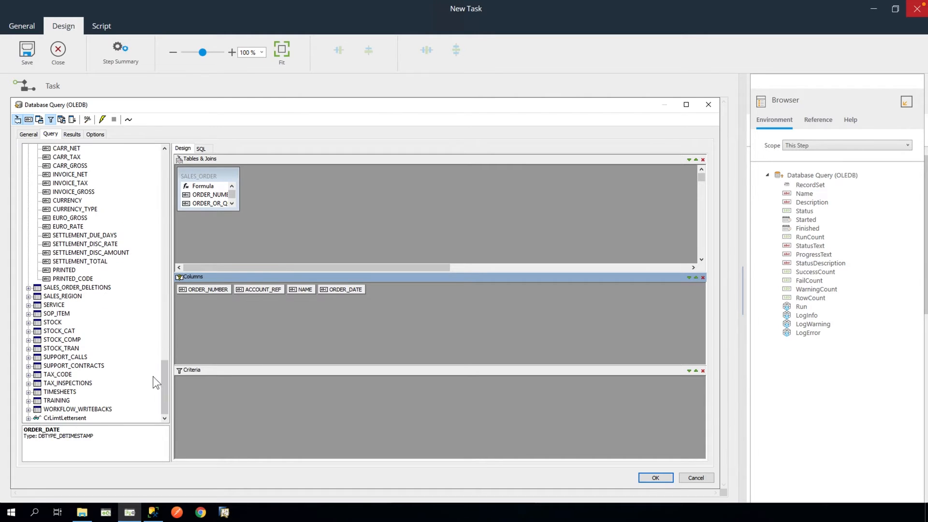
left_click(29, 314)
left_click(77, 273)
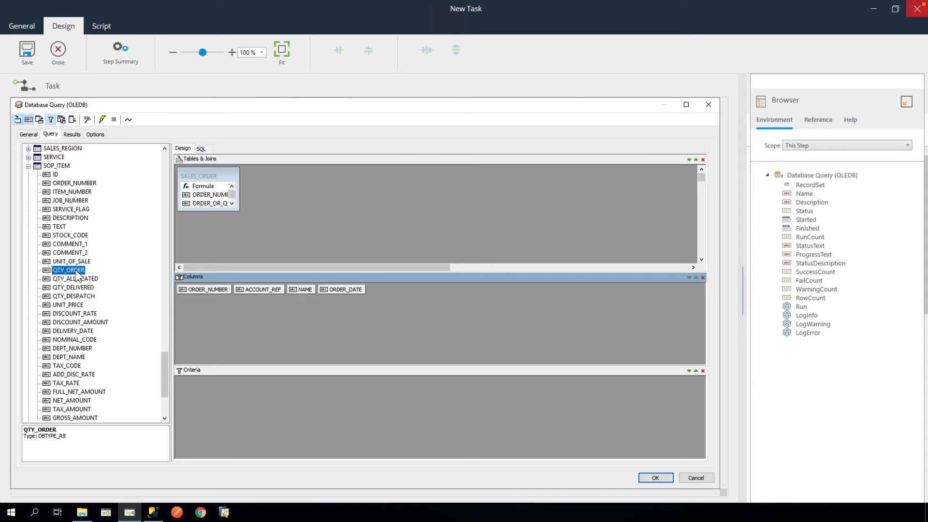
left_click_drag(76, 273, 375, 288)
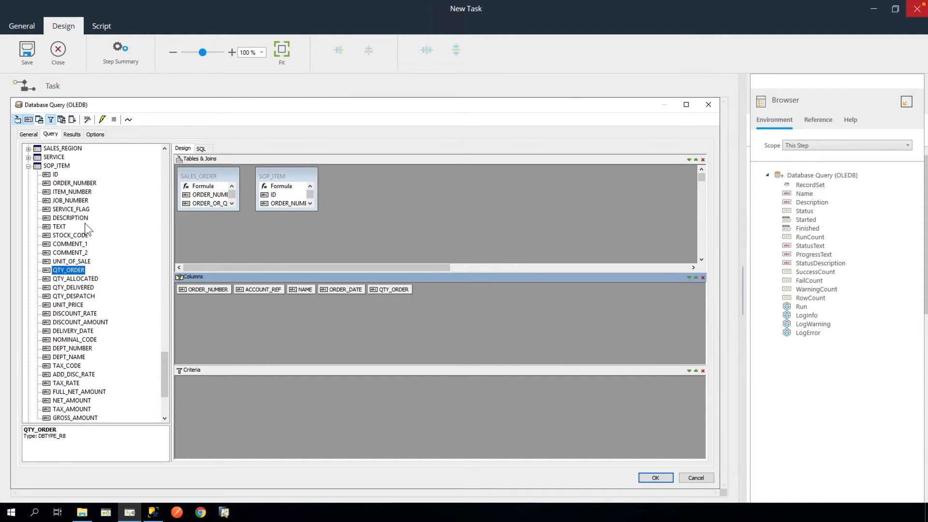
mouse_move(84, 218)
left_mouse_down()
mouse_move(364, 317)
mouse_move(434, 293)
left_mouse_up()
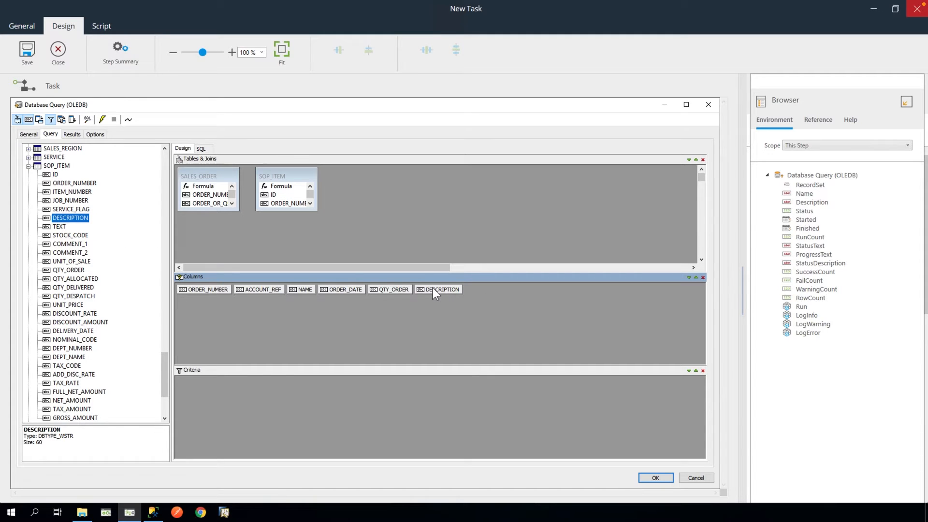
left_click_drag(165, 367, 164, 386)
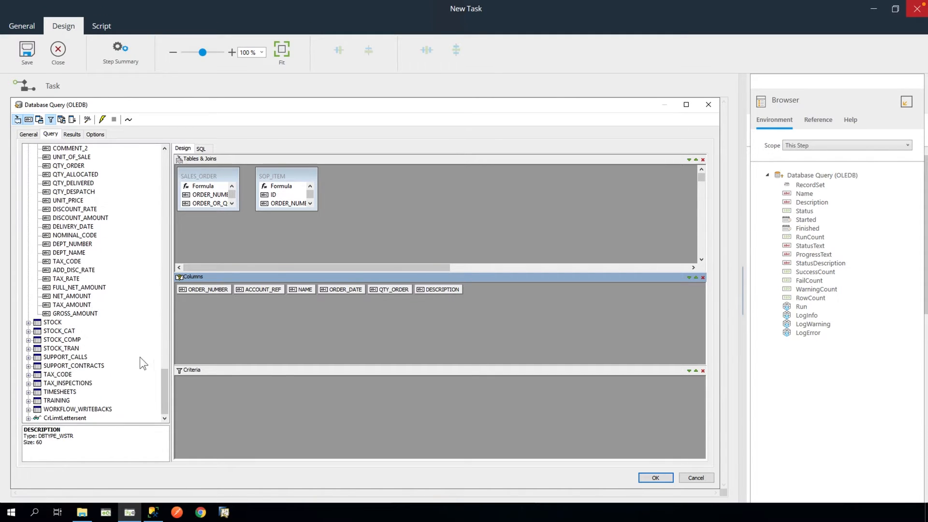
- Add QTY_IN_STOCK from the STOCK table as a query column
left_click(52, 323)
left_click(28, 323)
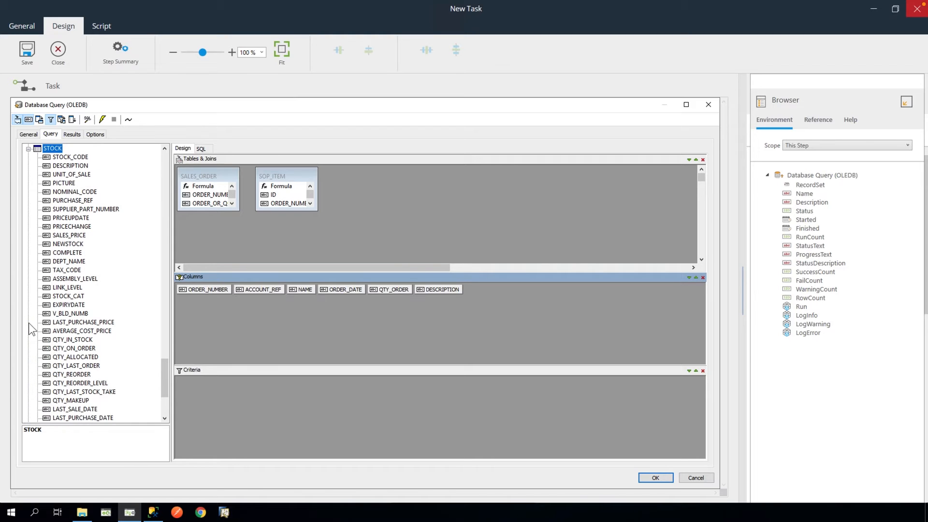
left_click(55, 340)
left_click_drag(54, 344, 491, 296)
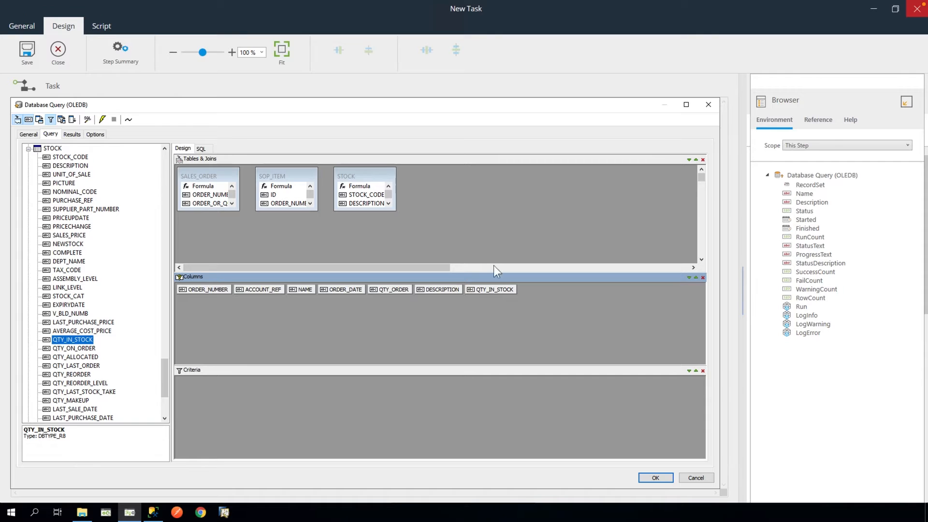
- Spread out and enlarge the STOCK, SOP_ITEM and SALES_ORDER table boxes
left_click_drag(376, 172, 570, 173)
left_click_drag(589, 210, 688, 260)
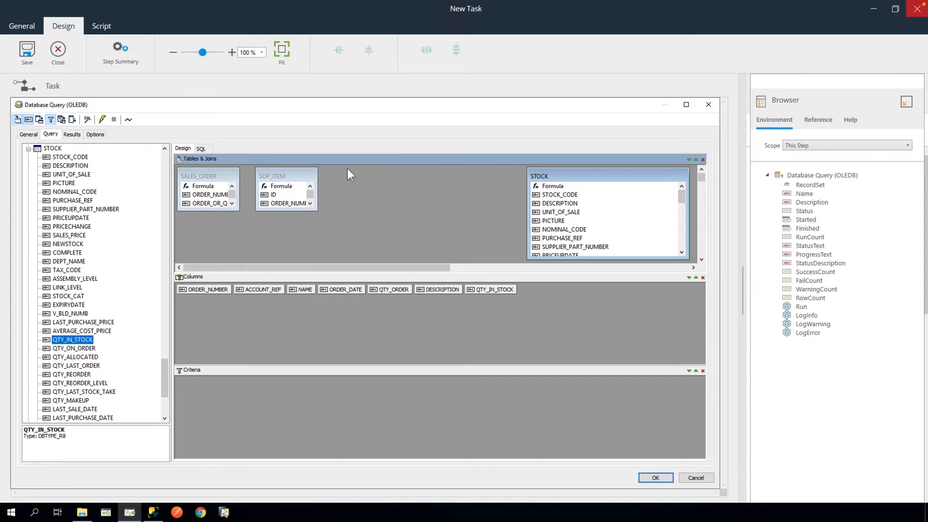
left_click_drag(304, 172, 389, 171)
left_click_drag(403, 210, 517, 260)
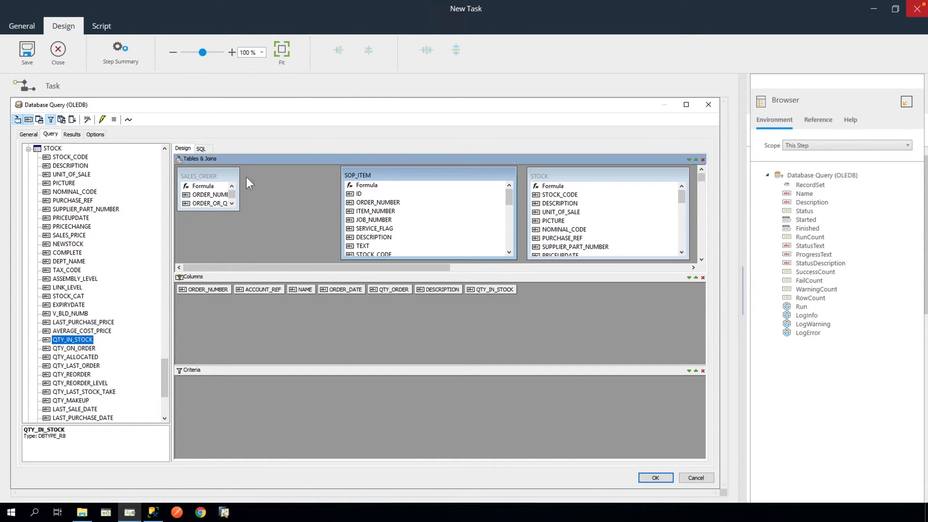
left_click(238, 210)
left_click_drag(238, 211, 329, 259)
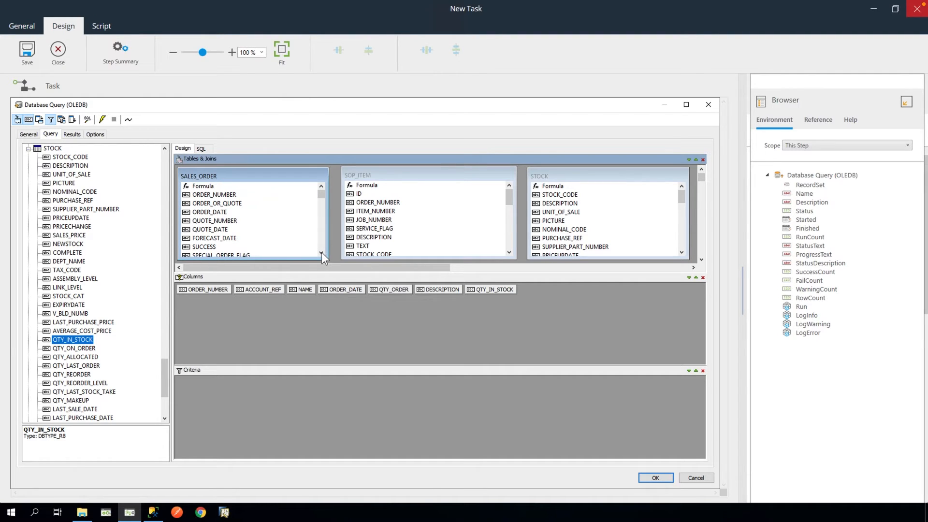
- Join the tables on ORDER_NUMBER and STOCK_CODE, and add QTY_ORDER as a criterion
left_click(224, 194)
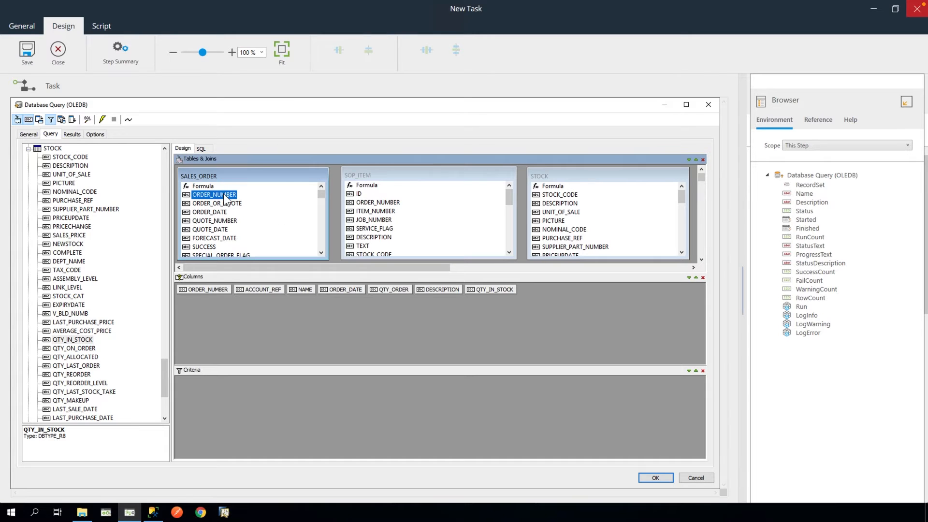
left_click_drag(225, 197, 369, 208)
left_click_drag(510, 197, 510, 203)
left_click(380, 237)
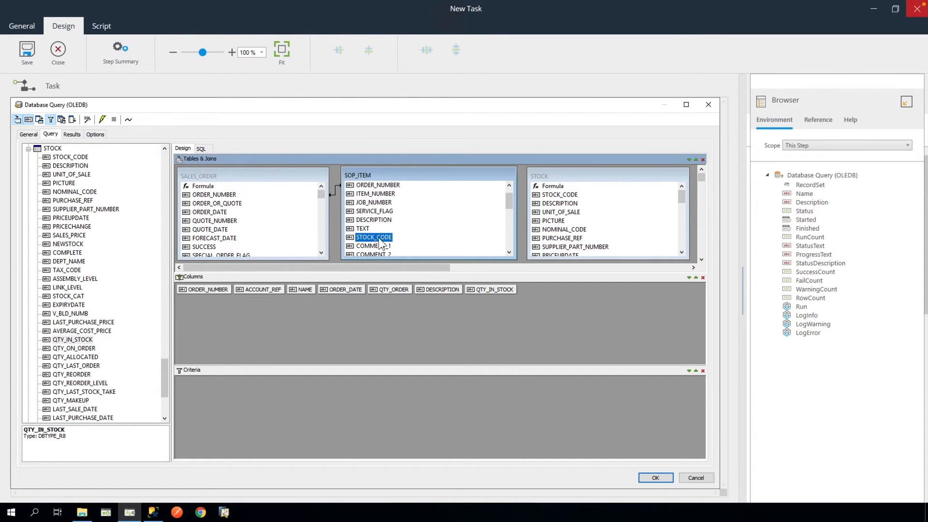
left_click_drag(382, 244, 545, 200)
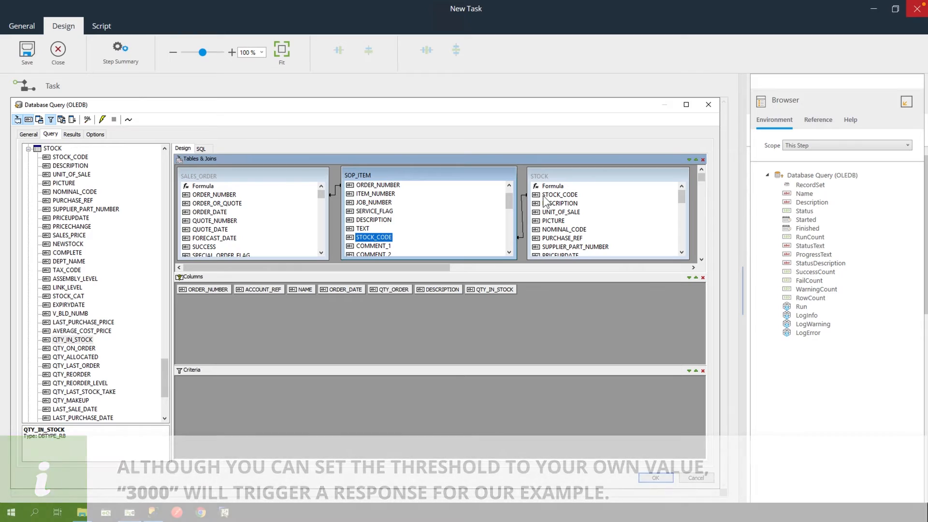
left_click(399, 289)
left_click_drag(396, 288, 252, 393)
- Filter QTY_ORDER to greater than or equal to 3000 and run the query
left_click(291, 384)
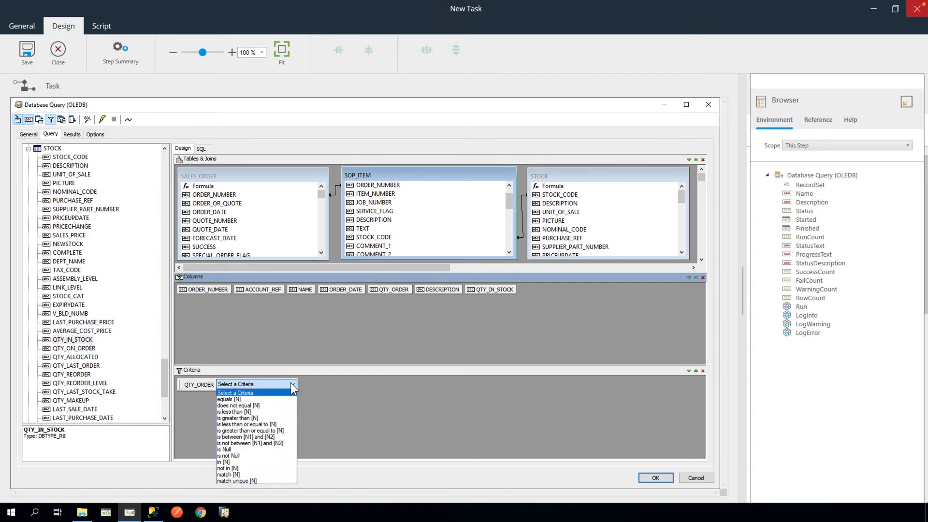
left_click(284, 431)
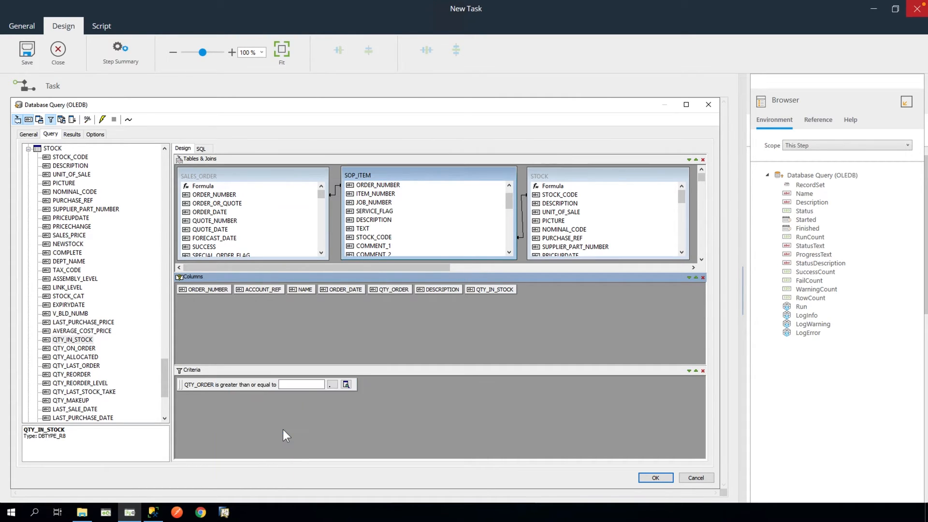
left_click(285, 384)
type("3000")
left_click(102, 120)
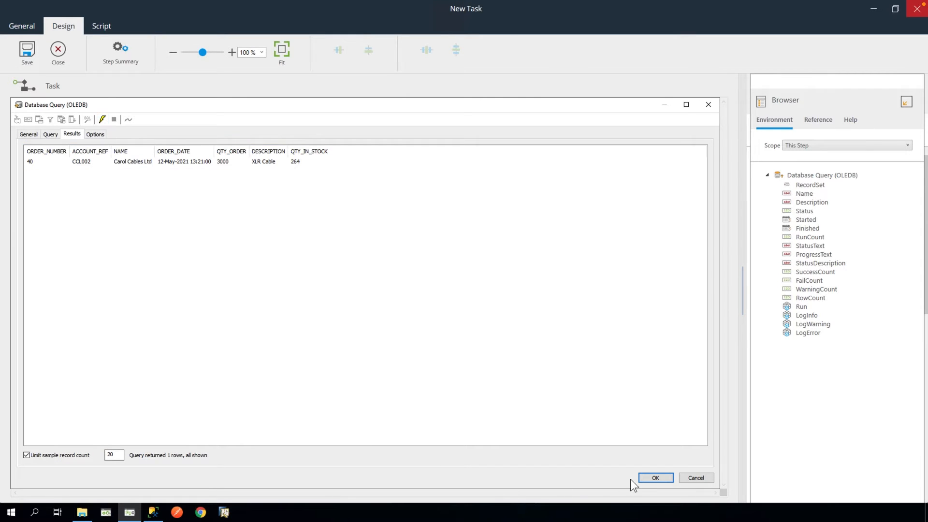
- Confirm the Database Query (OLEDB) settings with OK
left_click(655, 478)
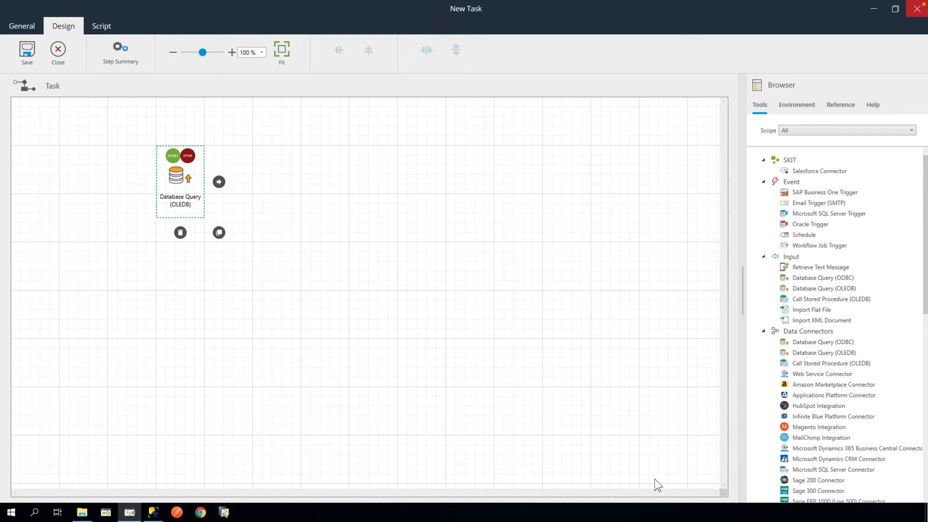
- Add a Format as HTML step reading the Database Query (OLEDB) recordset
left_click_drag(924, 278, 926, 456)
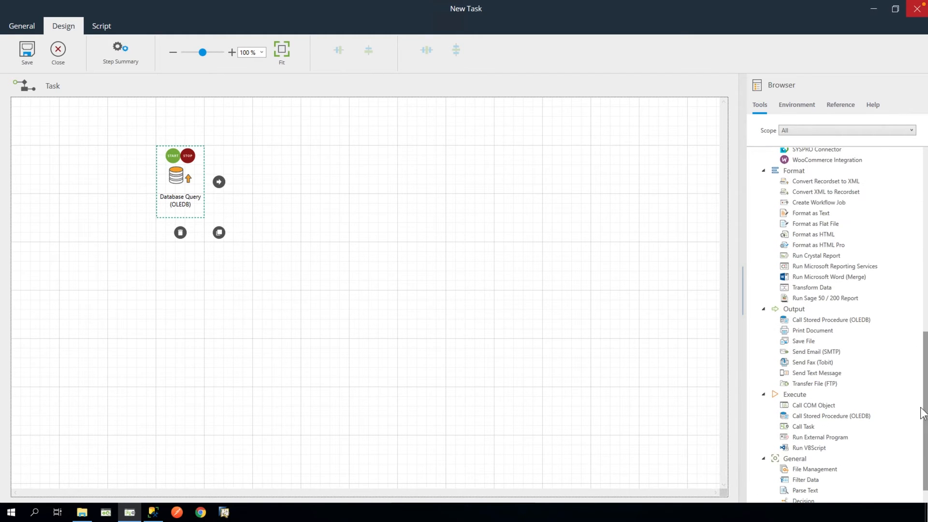
left_click_drag(793, 236, 323, 186)
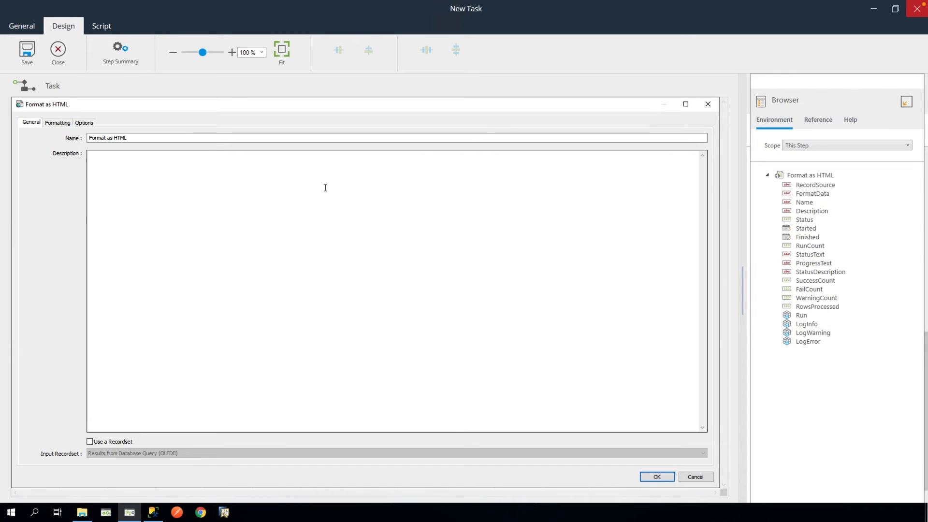
left_click(89, 441)
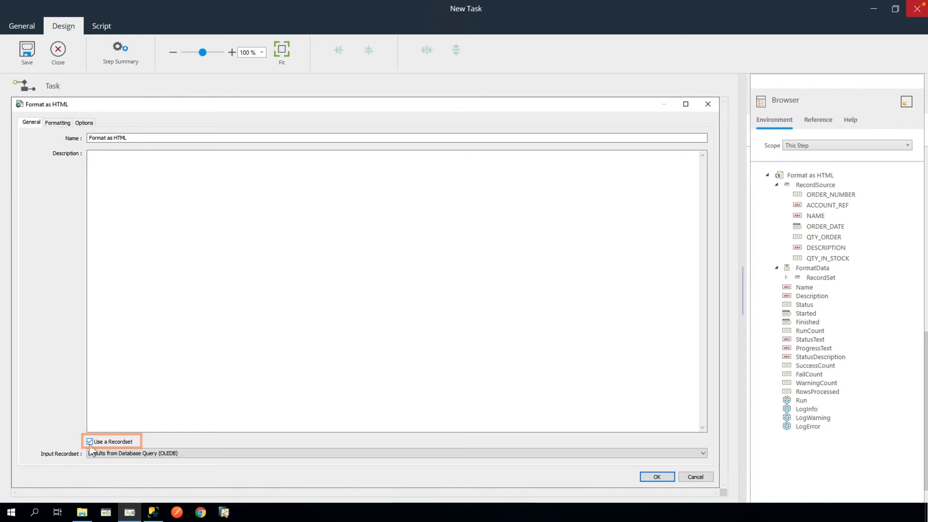
left_click(195, 453)
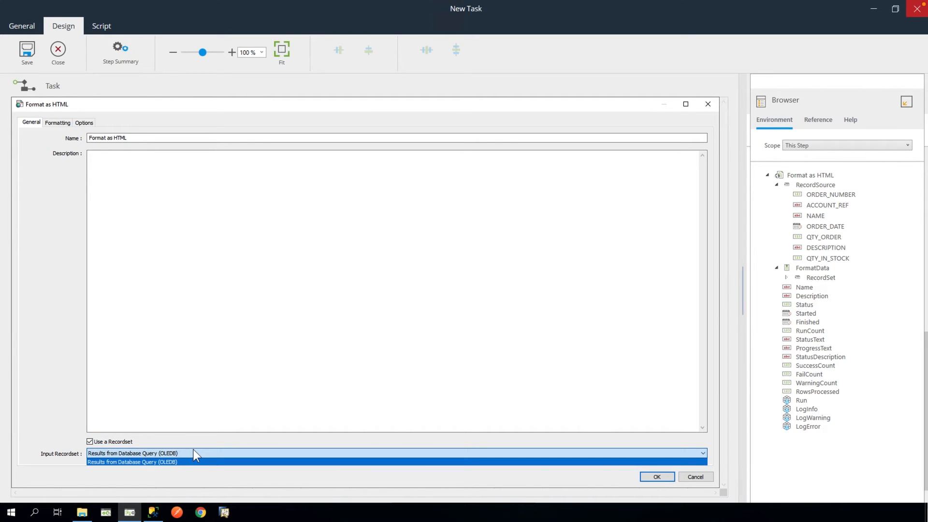
left_click(195, 455)
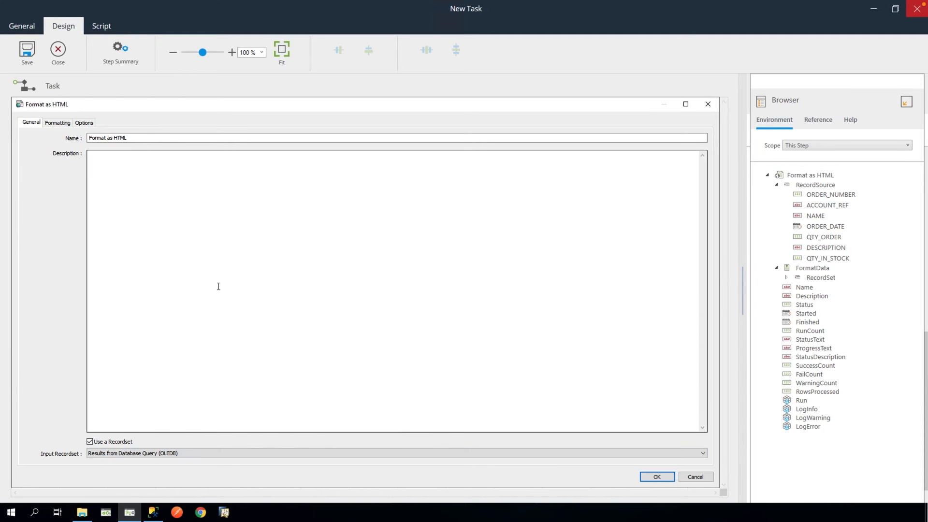
left_click(60, 123)
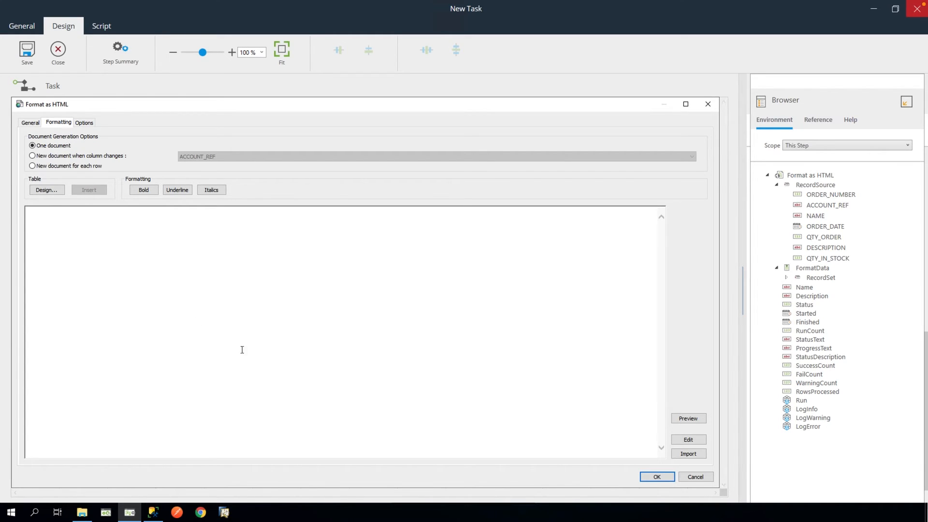
- Import BPA-template-high-demand-stock.html, replacing the existing HTML document
left_click(683, 453)
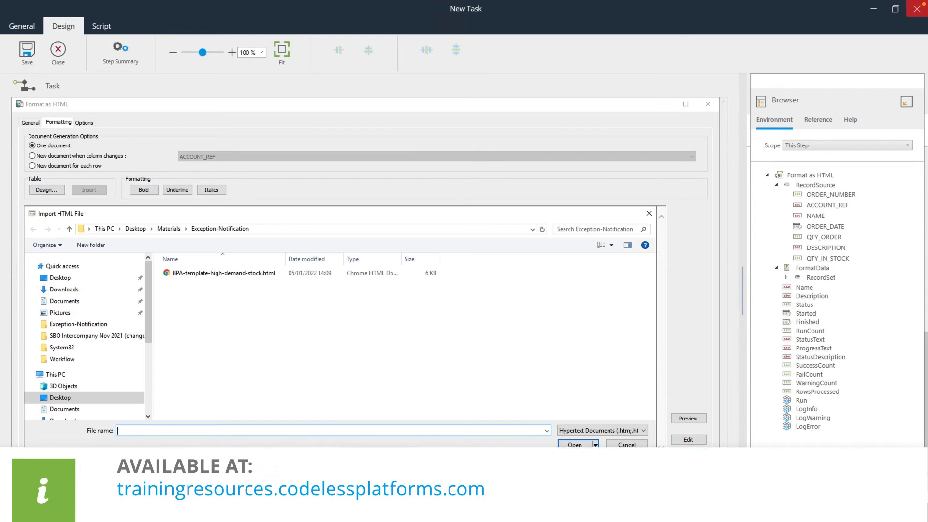
left_click(254, 277)
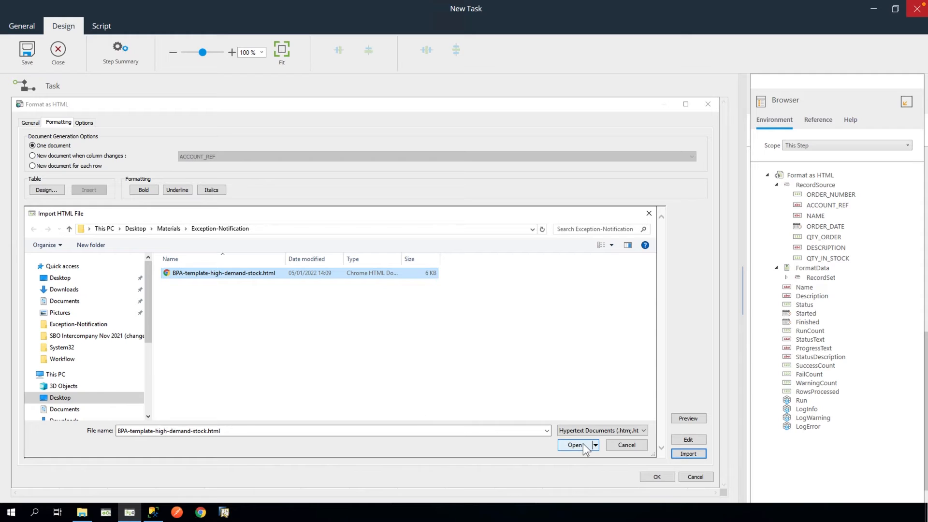
left_click(575, 445)
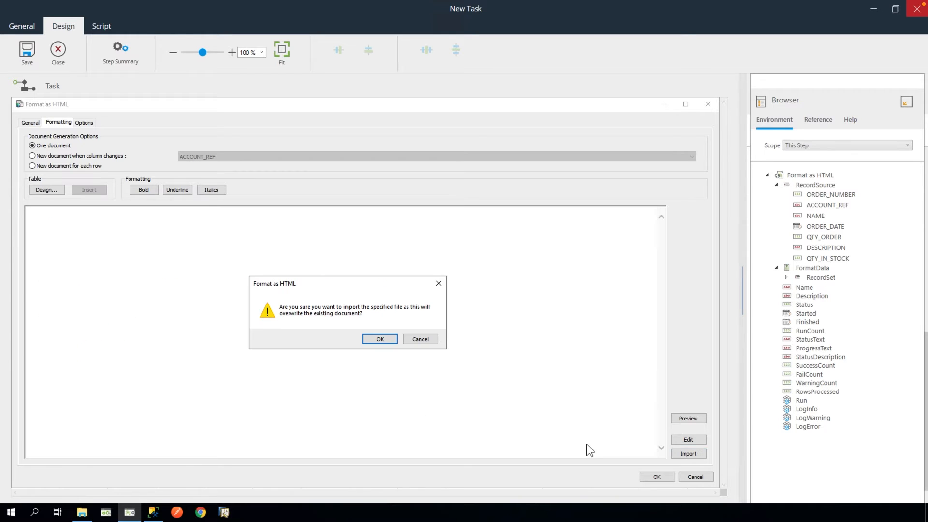
left_click(378, 339)
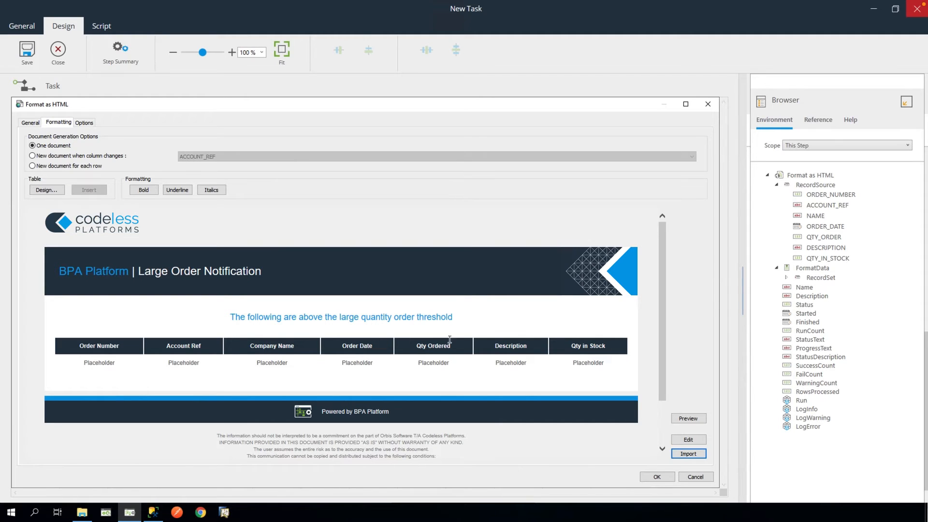
- Map ORDER_NUMBER and ACCOUNT_REF into their table cells, removing placeholder text, and confirm
left_click_drag(816, 195, 89, 363)
key("Delete")
key("Delete")
key("Delete")
key("Delete")
key("Delete")
key("Delete")
key("Delete")
key("Delete")
key("Delete")
key("Delete")
key("Delete")
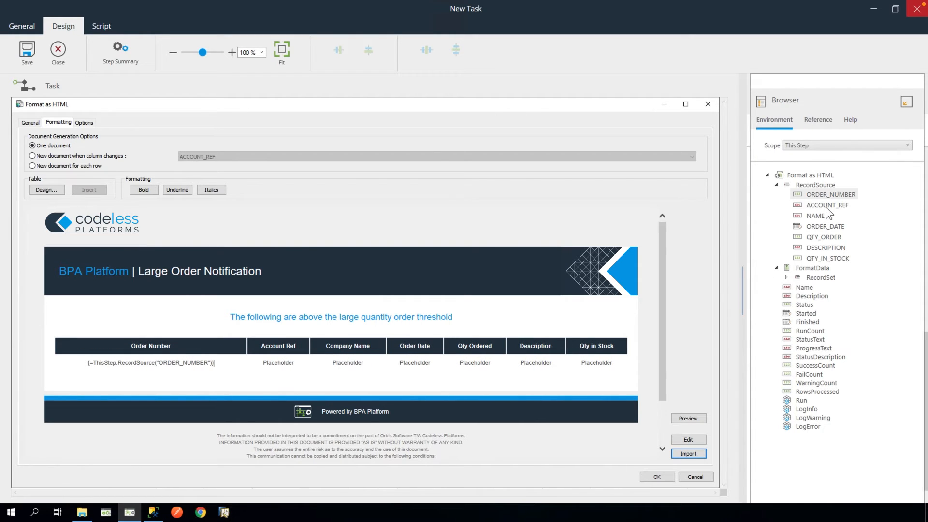
left_click_drag(825, 206, 441, 317)
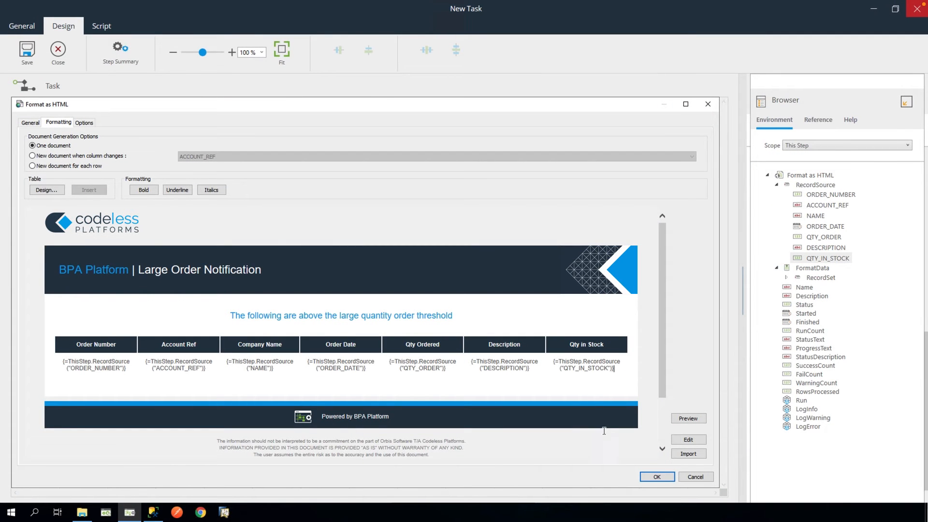
left_click(661, 477)
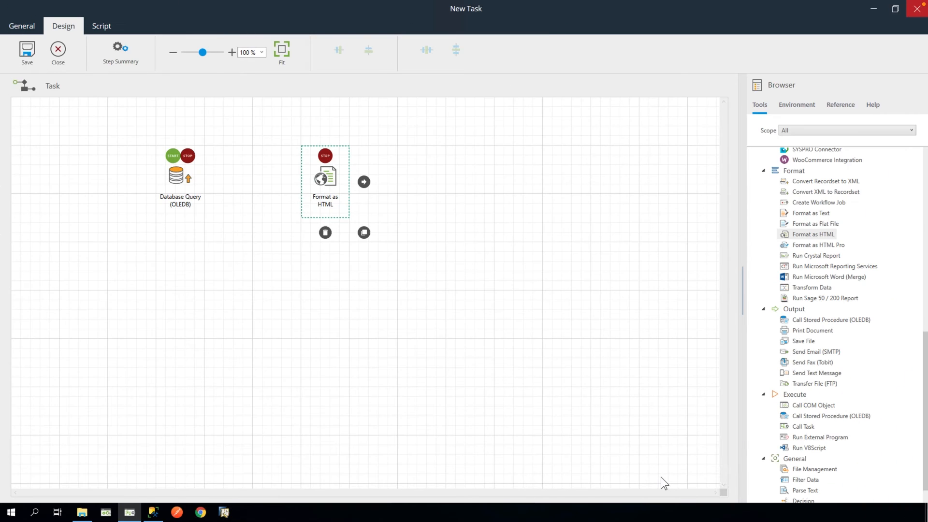
- Add a Send Email (SMTP) step that reads its documents from the Format as HTML step
left_click(817, 354)
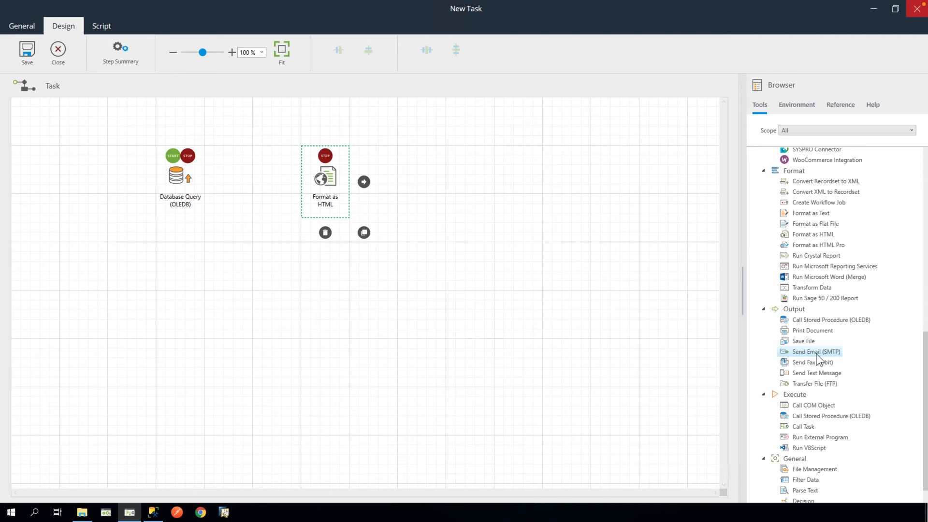
left_click_drag(816, 354, 471, 187)
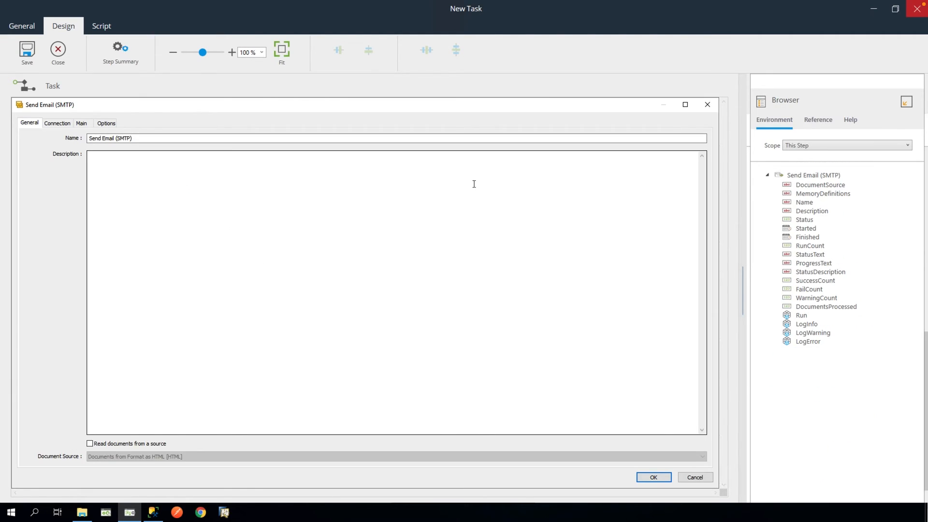
left_click(90, 444)
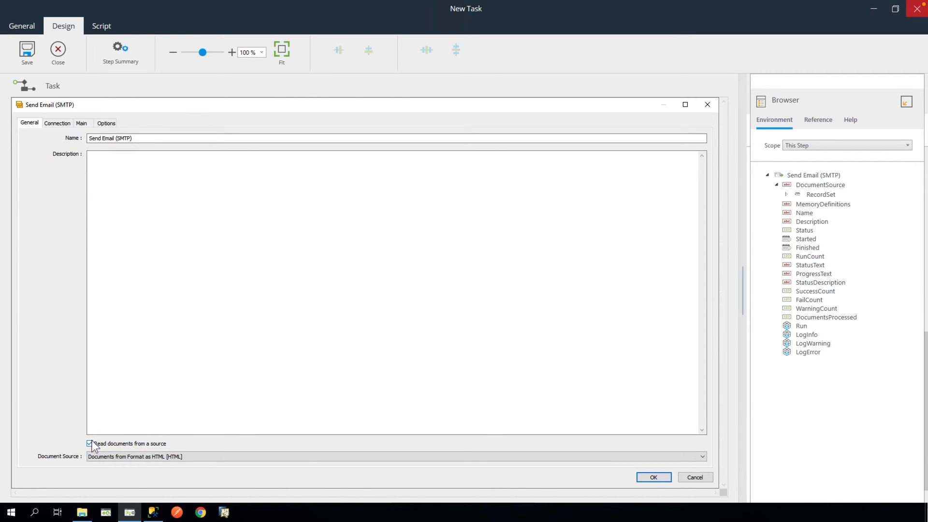
left_click(199, 457)
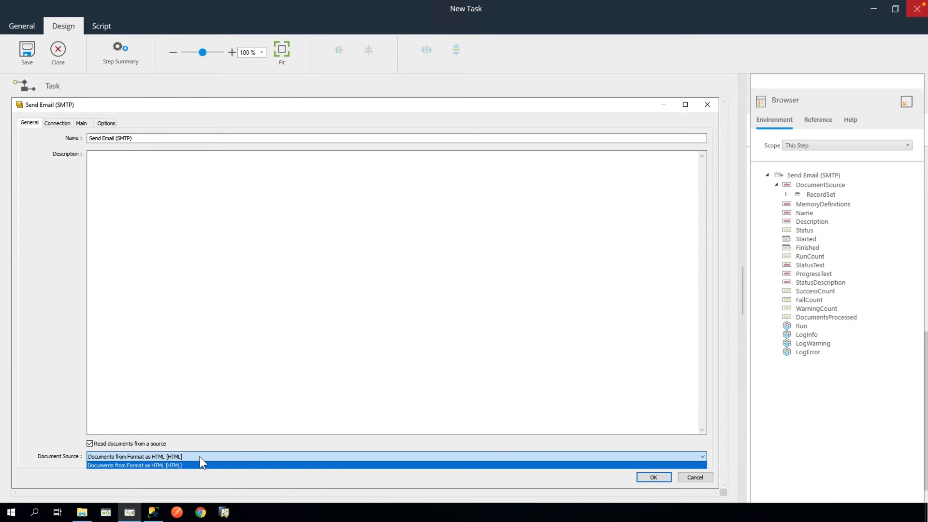
left_click(200, 457)
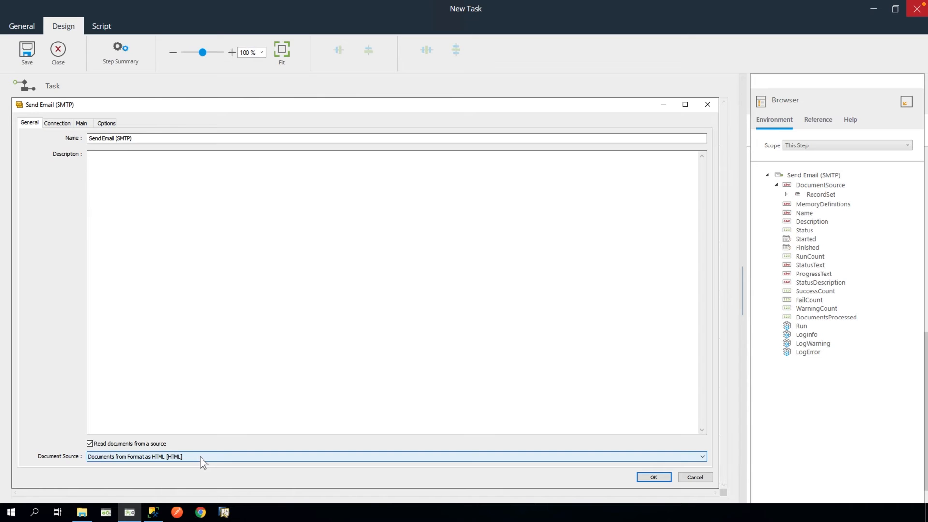
- Set the email step's connection to SMTP and show the Main settings
left_click(60, 125)
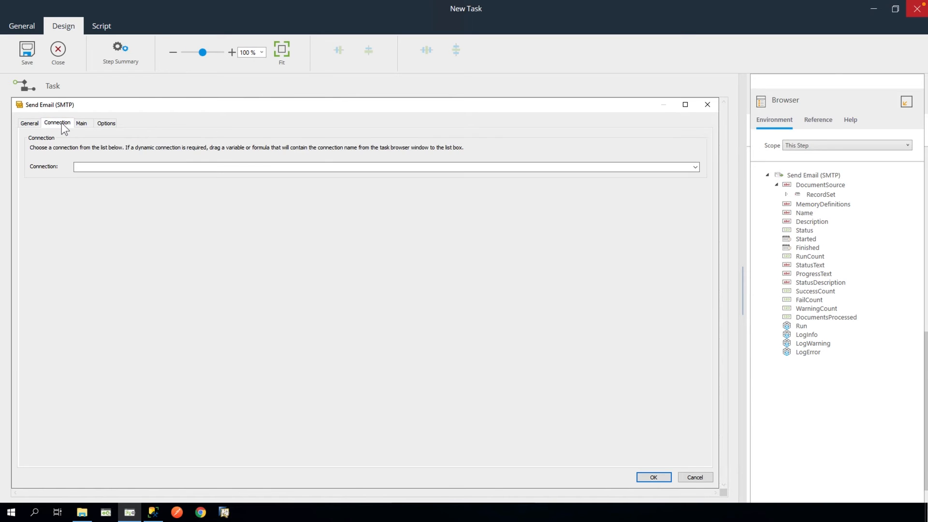
left_click(695, 166)
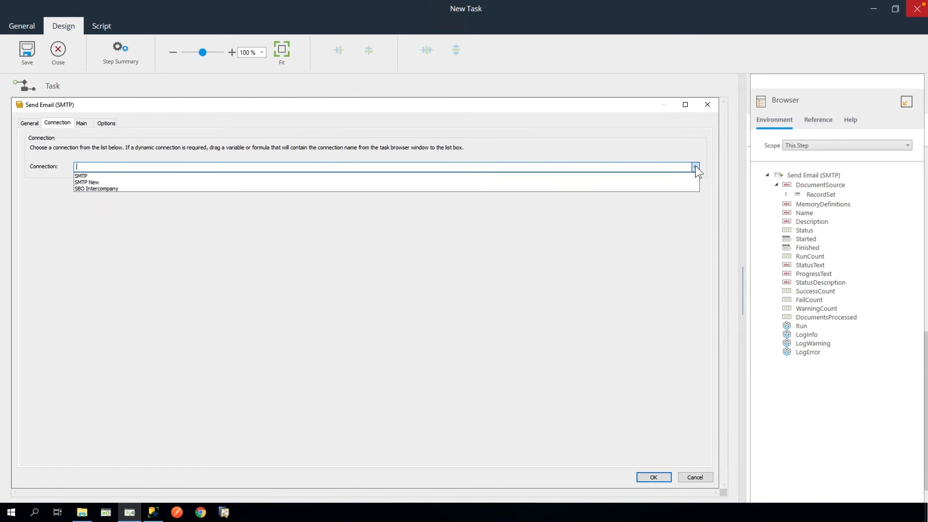
left_click(666, 176)
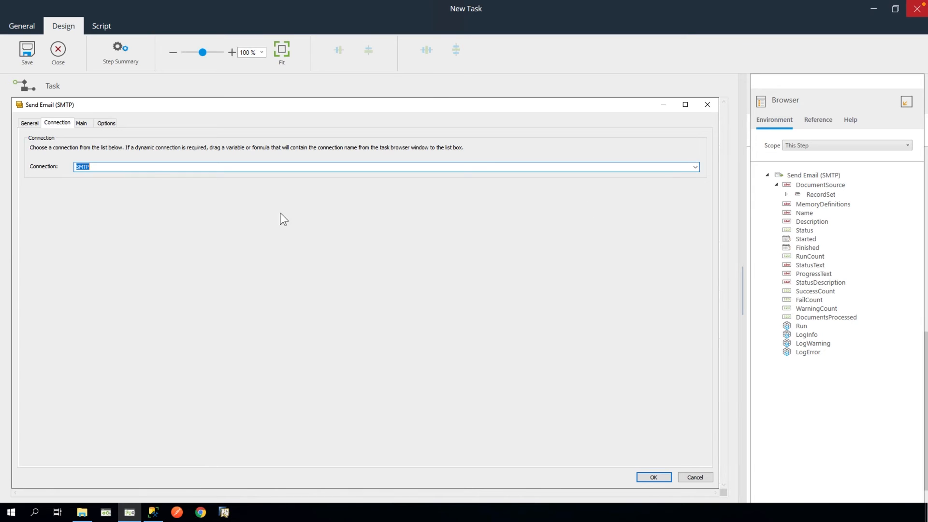
left_click(83, 123)
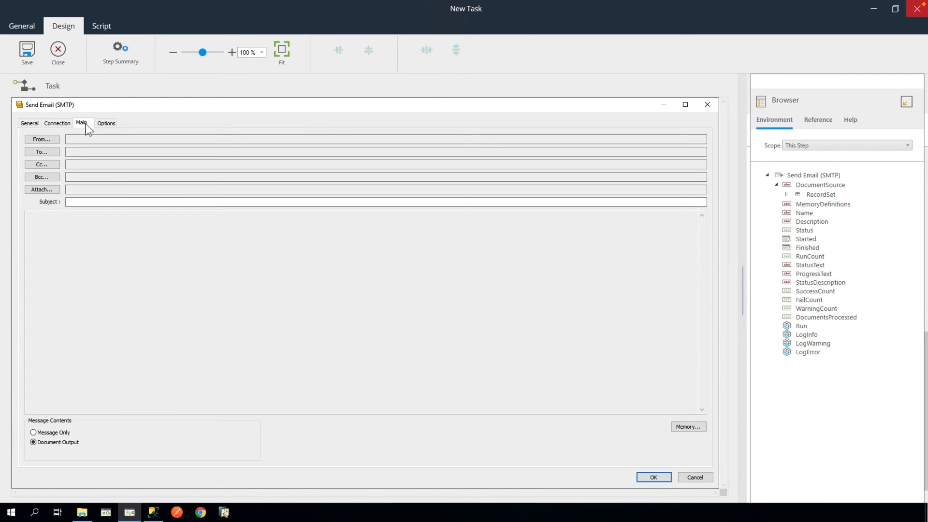
- Set a one-off no-reply sender, using the same address as display name and sender address
left_click(51, 139)
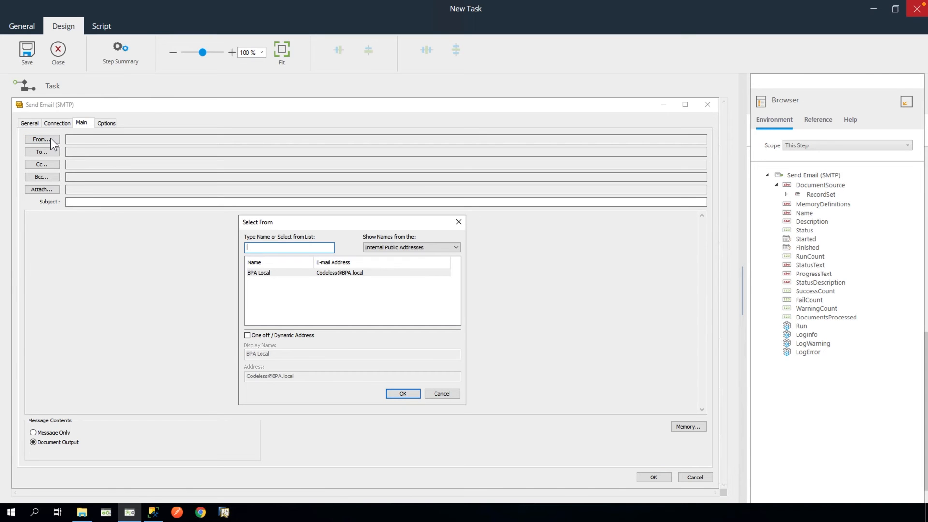
left_click(247, 336)
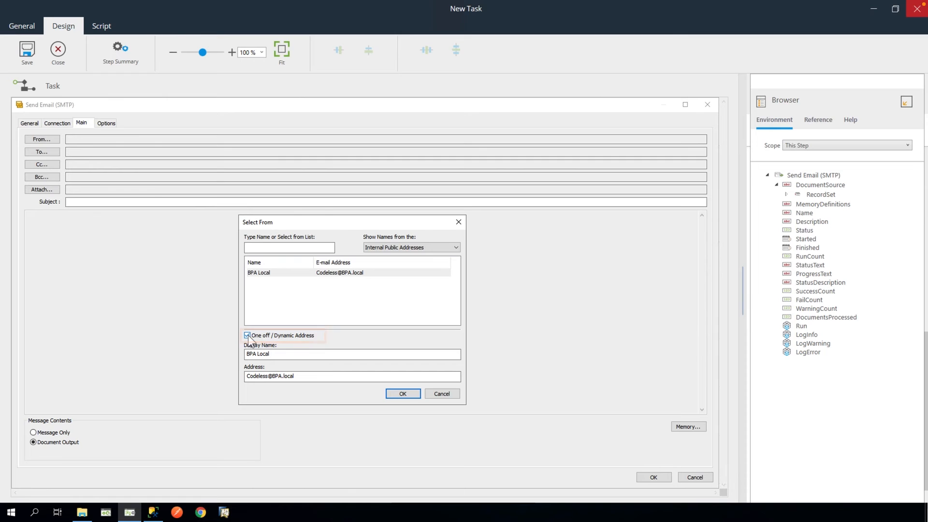
triple_click(282, 354)
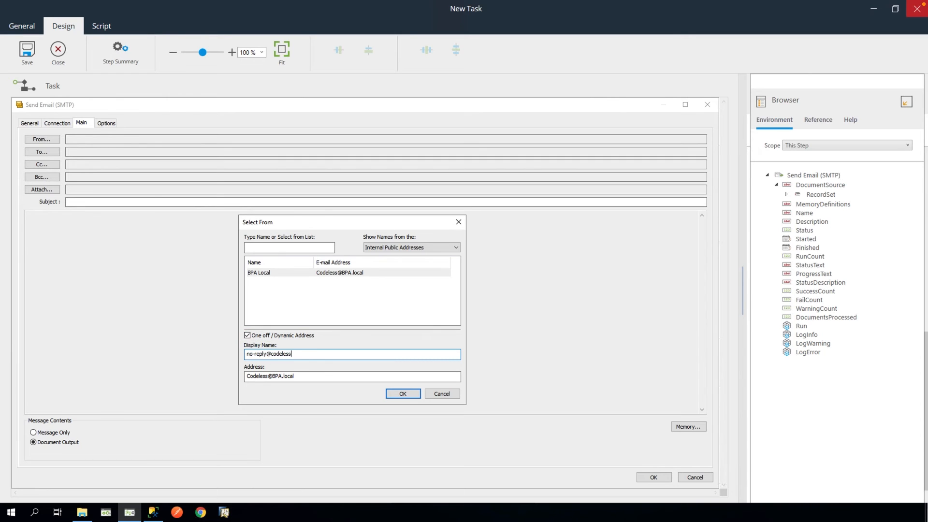
left_click_drag(325, 353, 234, 362)
key("ctrl+c")
left_click_drag(296, 376, 237, 379)
key("ctrl+v")
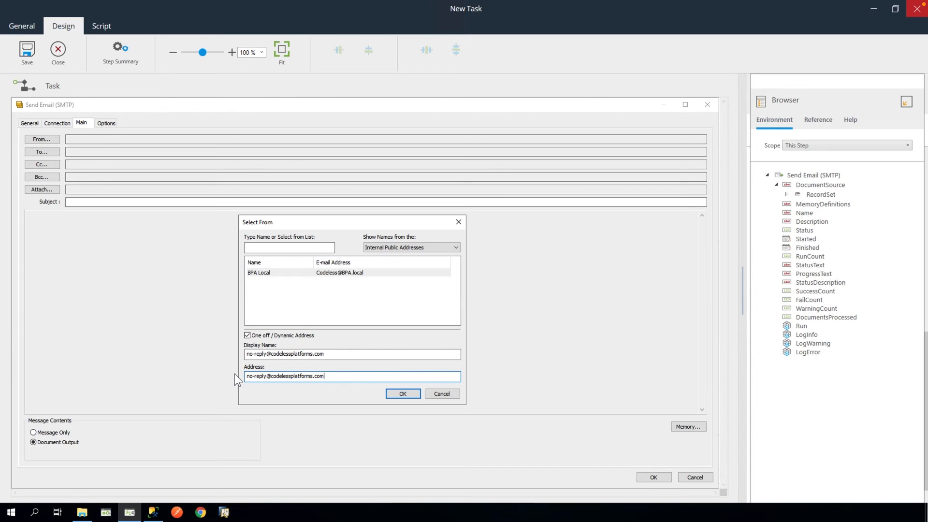
left_click(403, 393)
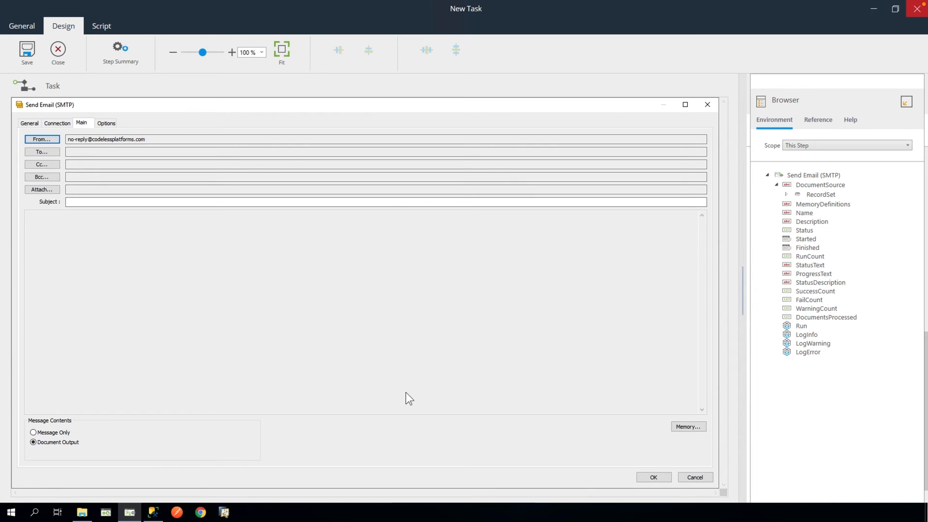
- Add a new one-off To recipient named Demonstration with its e-mail address
left_click(43, 152)
left_click(381, 383)
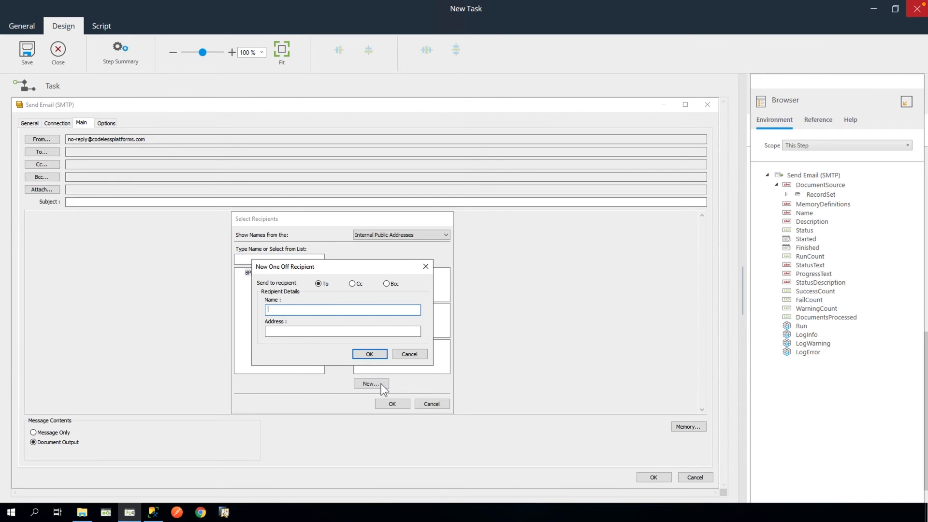
type("Demonstration")
key("Tab")
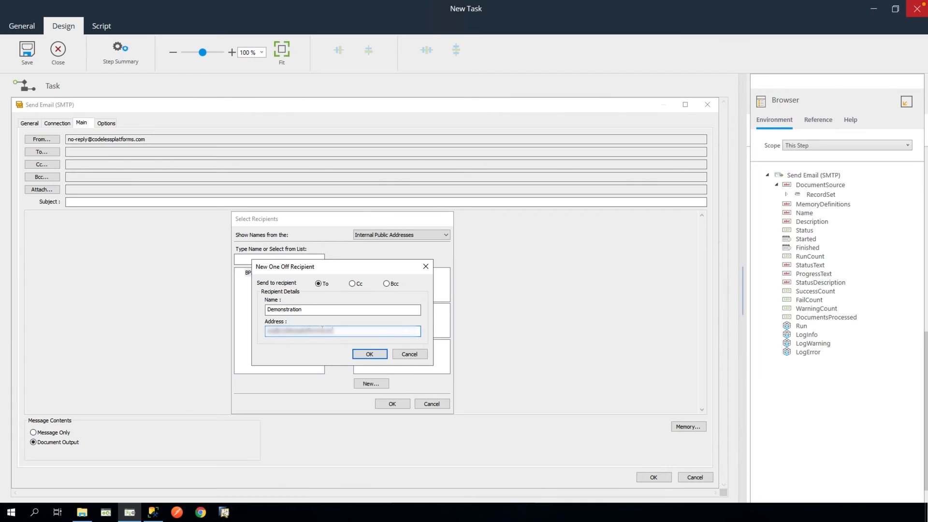
left_click(368, 354)
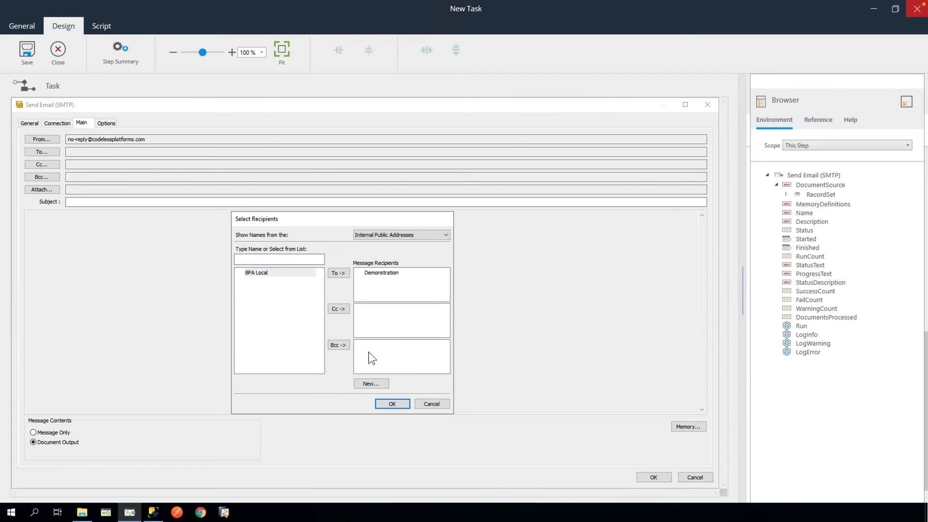
left_click(392, 403)
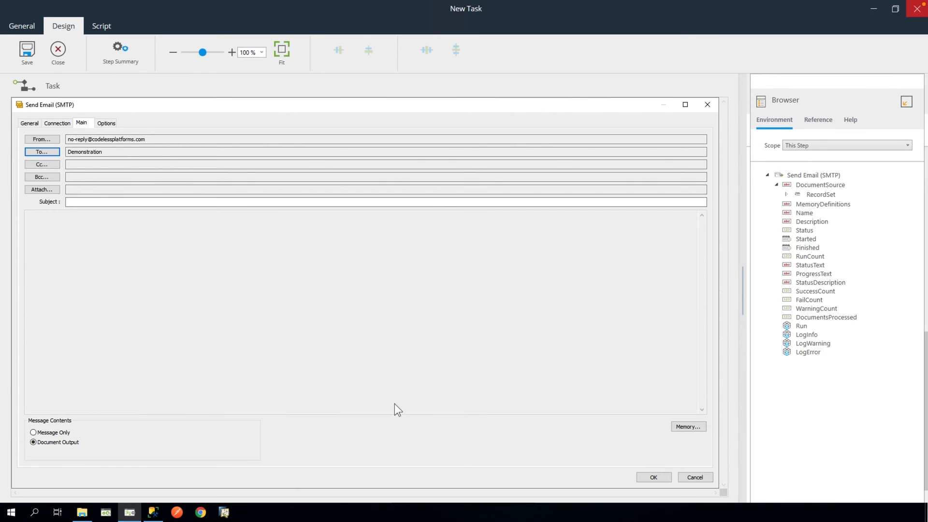
- Enter the subject 'Exception Alert - Large Order' and save the email step settings
left_click(112, 202)
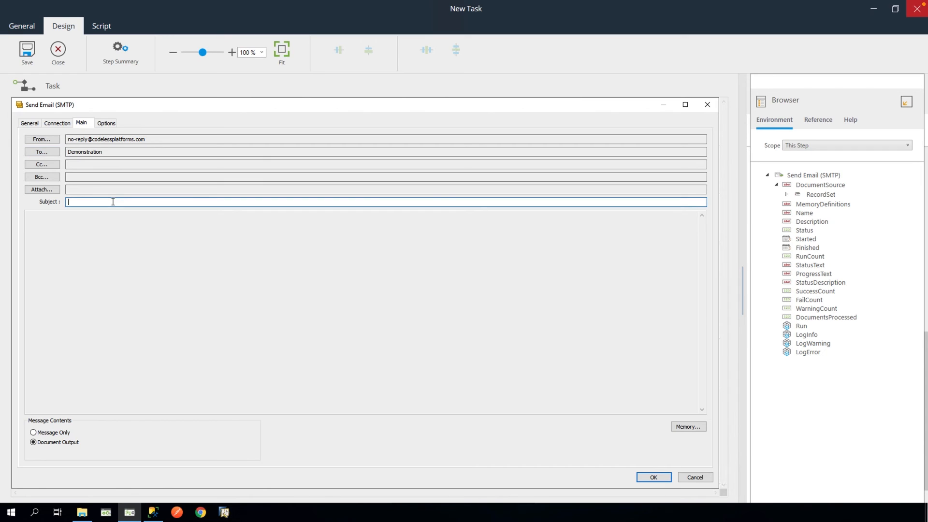
type("Exception Alert - Large Order")
left_click(656, 476)
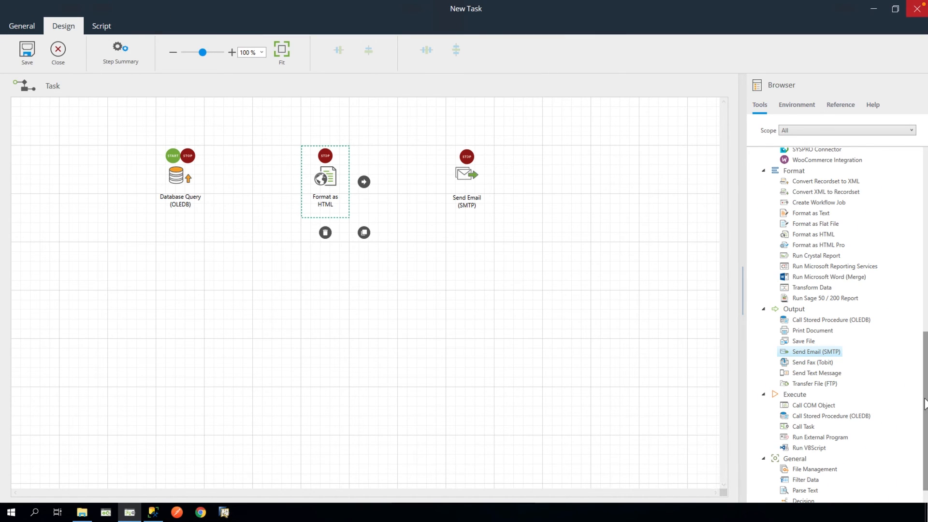
- Add a Schedule step set to repeat every day with a run time of 09:00
scroll(903, 263, "up", 10)
left_click_drag(804, 236, 82, 172)
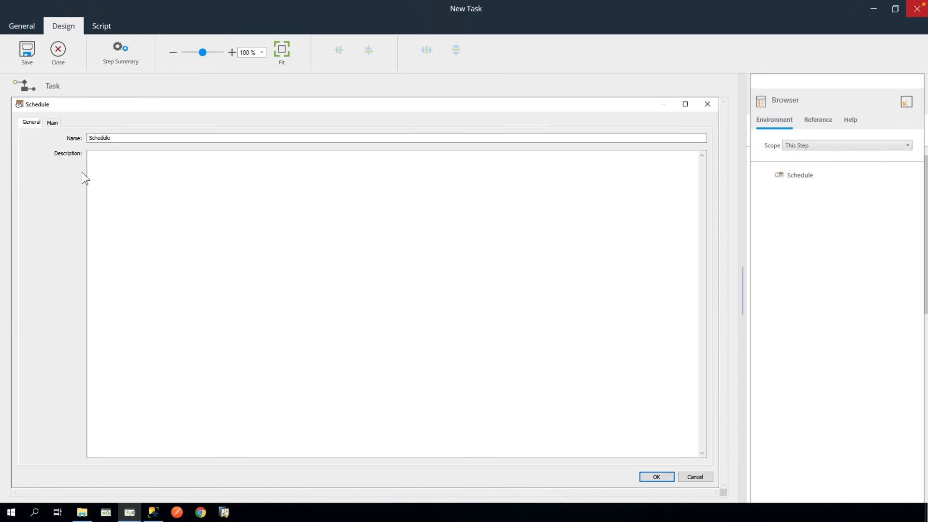
left_click(53, 123)
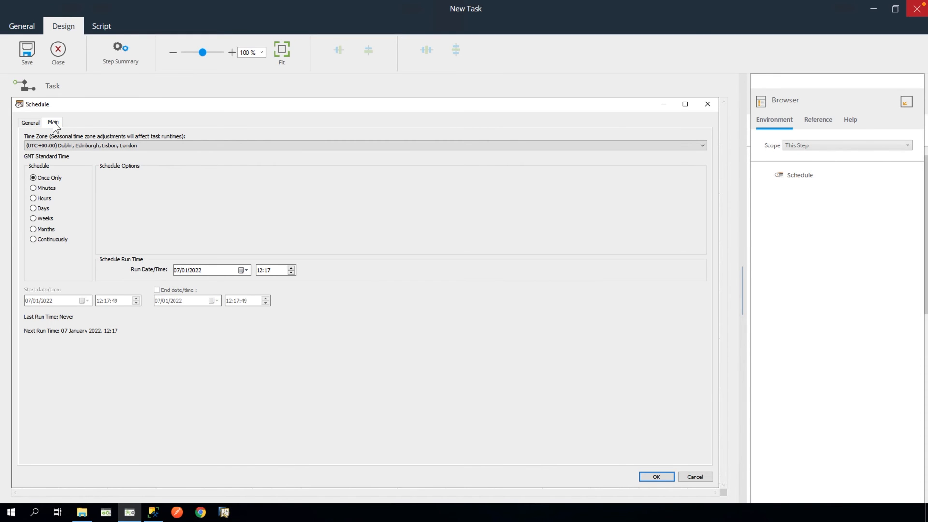
left_click(33, 208)
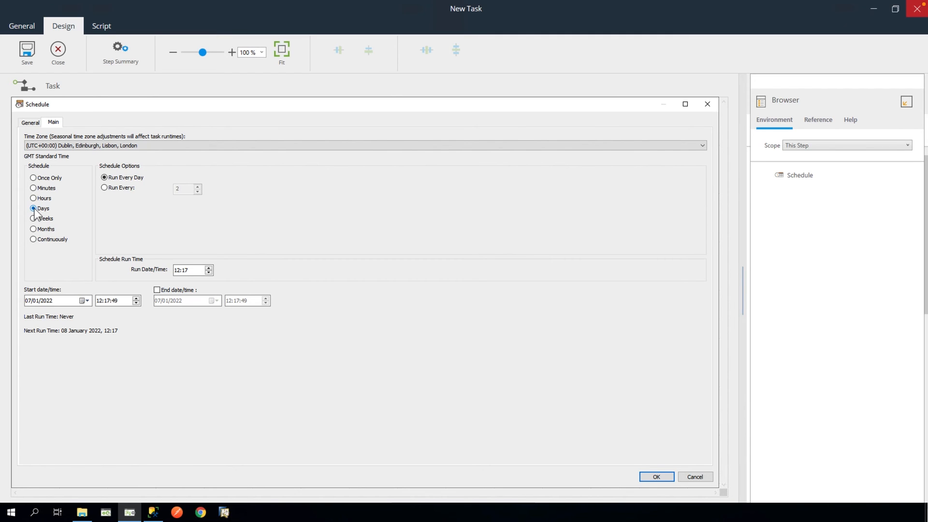
left_click(178, 272)
type("09")
left_click(185, 272)
type("00")
left_click(656, 475)
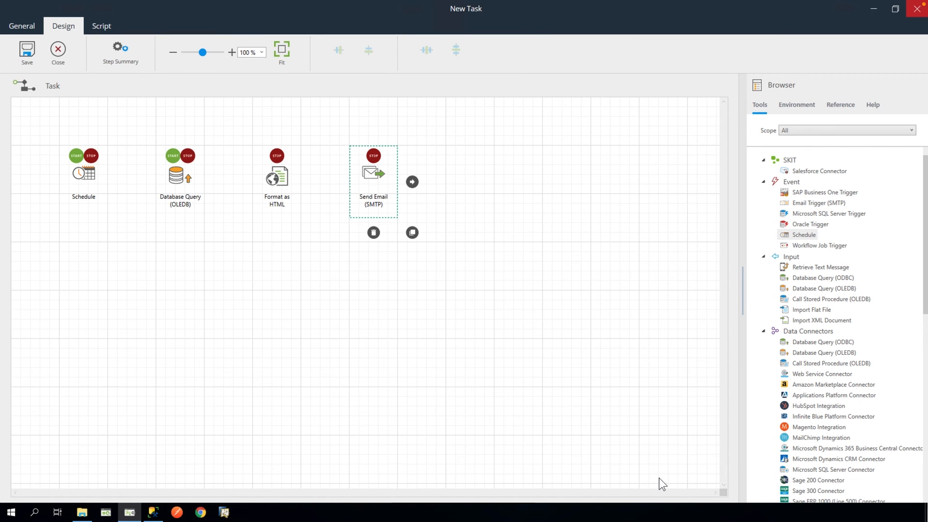
- Link Schedule to Database Query and Database Query to Format as HTML, then save and close the task
left_click(89, 173)
left_click_drag(123, 182, 373, 182)
left_click(184, 185)
left_click(276, 179)
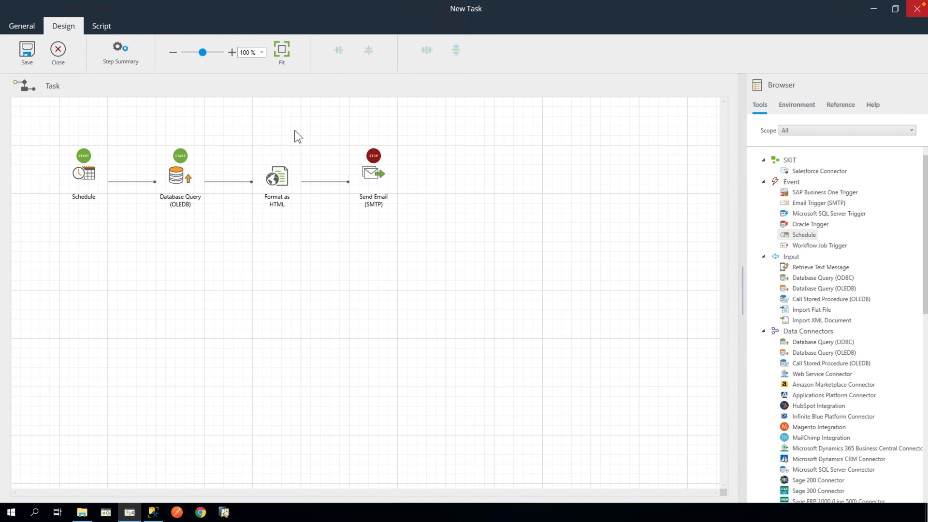
left_click(30, 48)
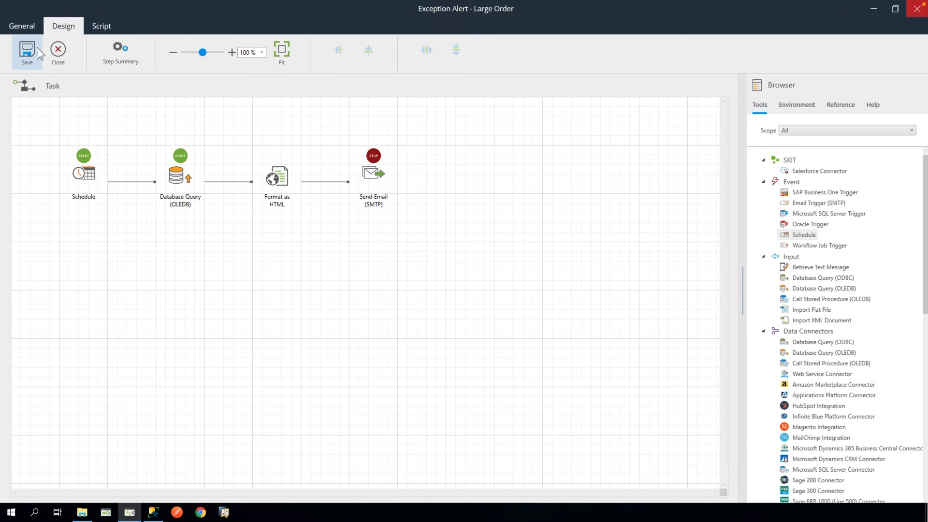
left_click(58, 50)
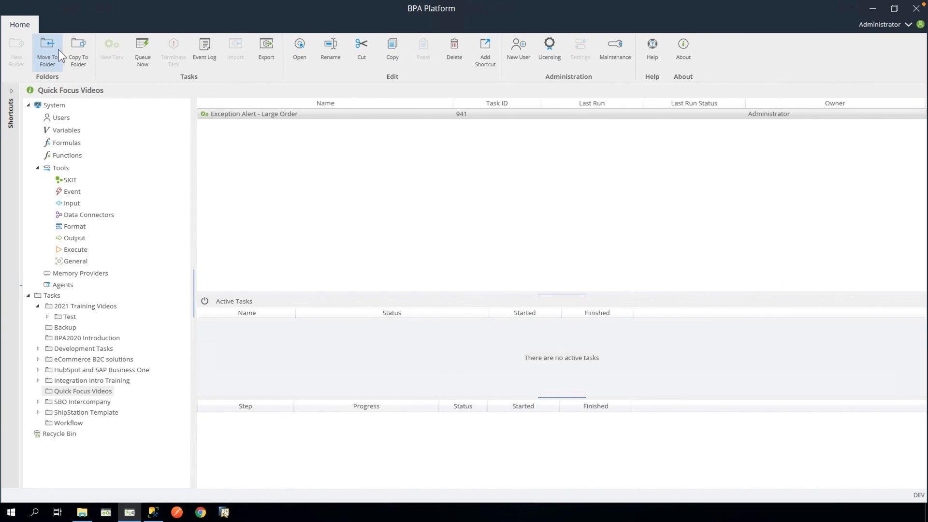
- Queue the Exception Alert - Large Order task to run immediately
right_click(317, 114)
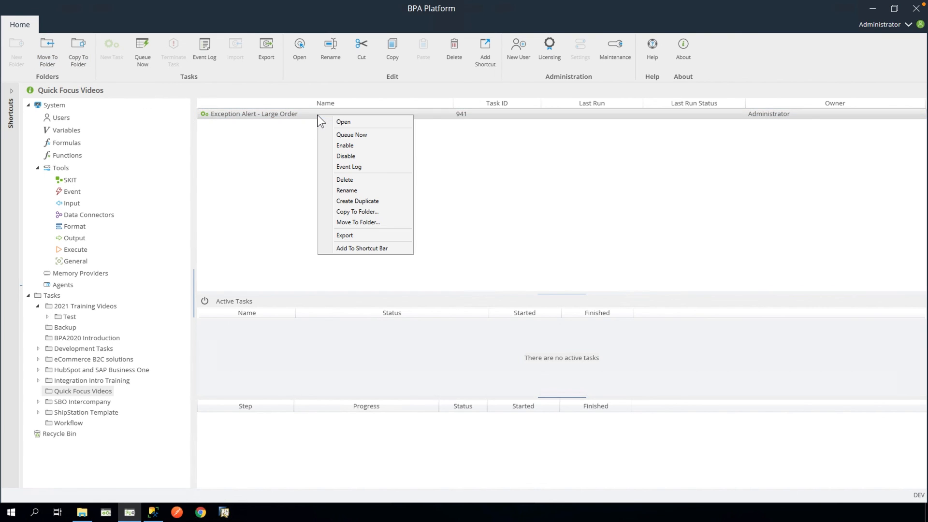
left_click(368, 134)
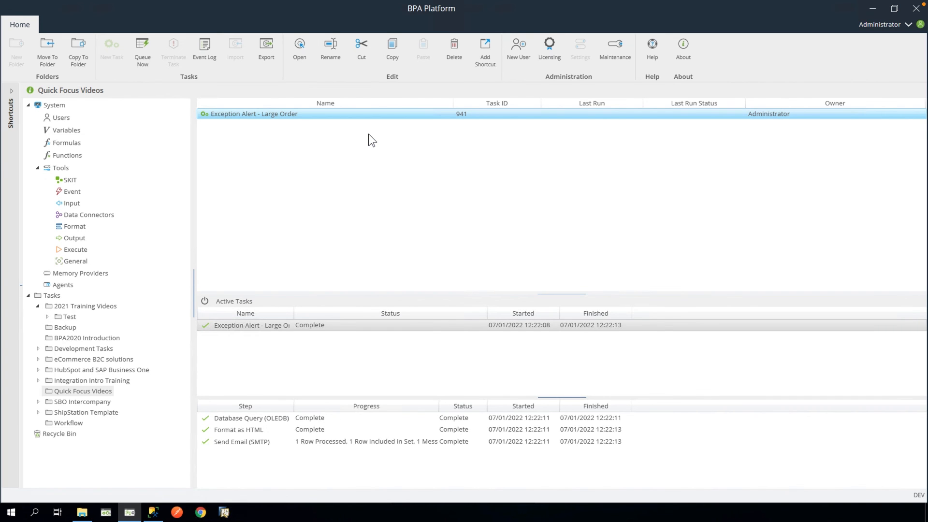